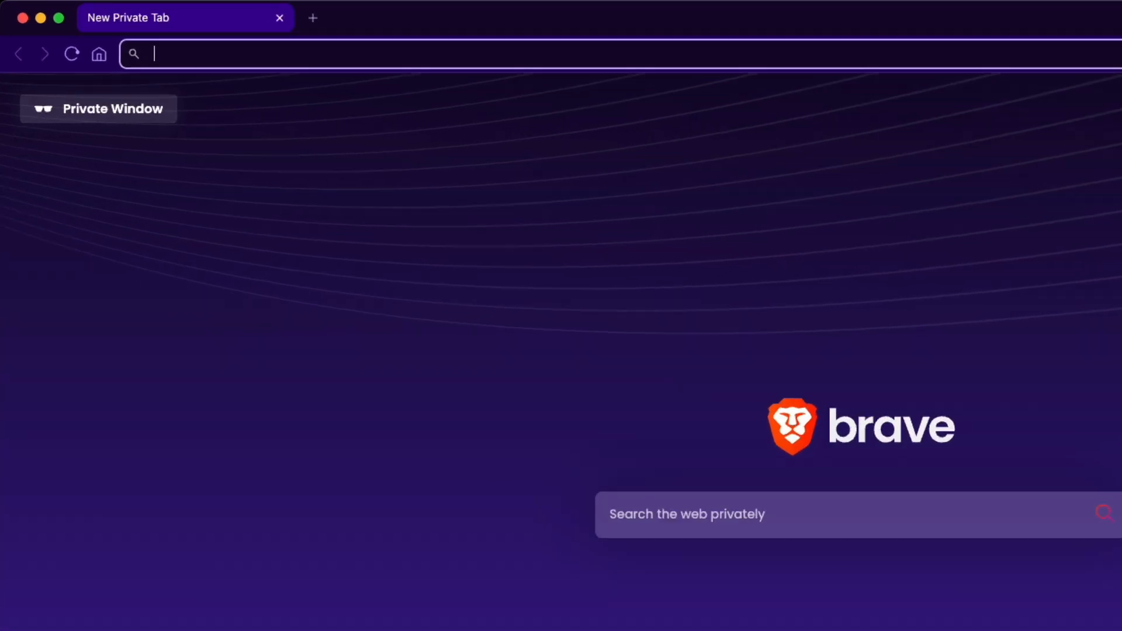
{"action": "type", "text": "https"}
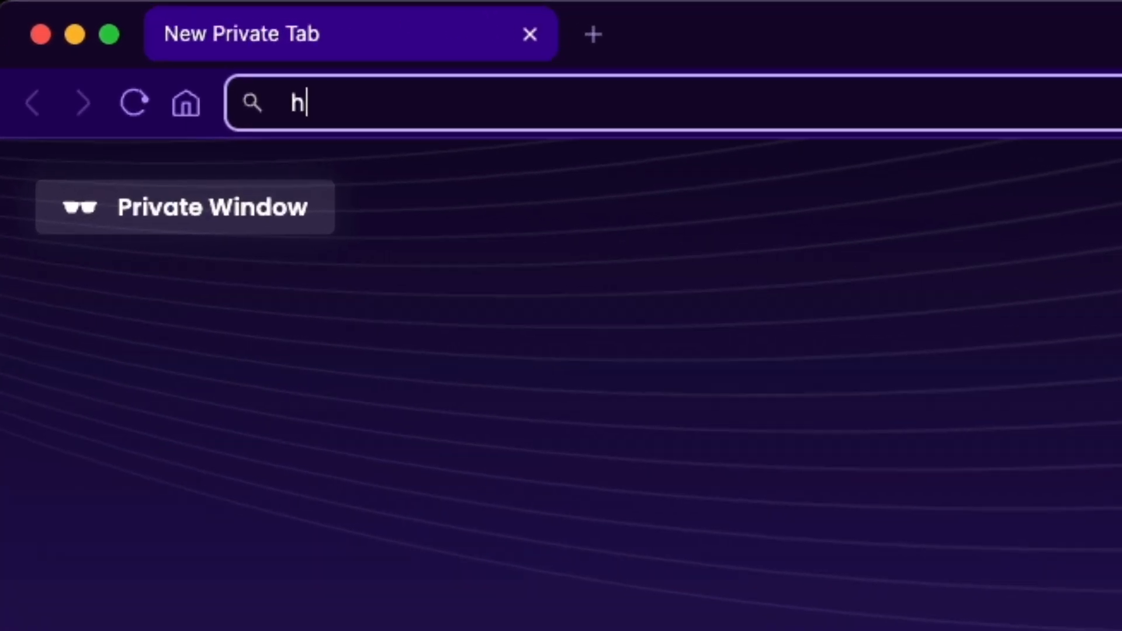
{"action": "type", "text": "://"}
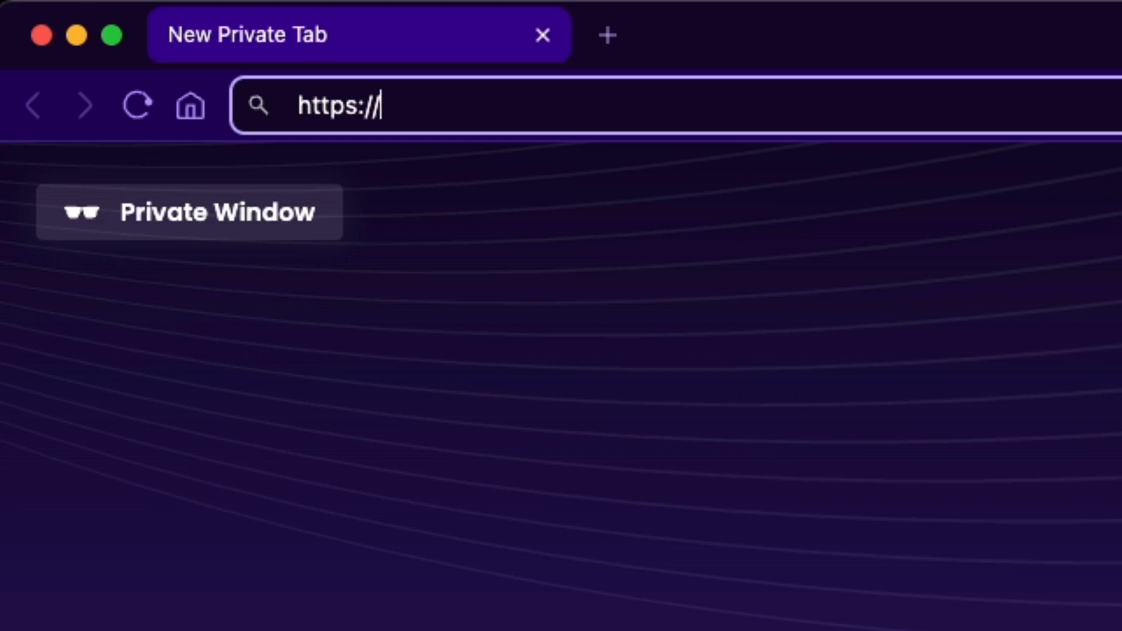
{"action": "type", "text": "192.168"}
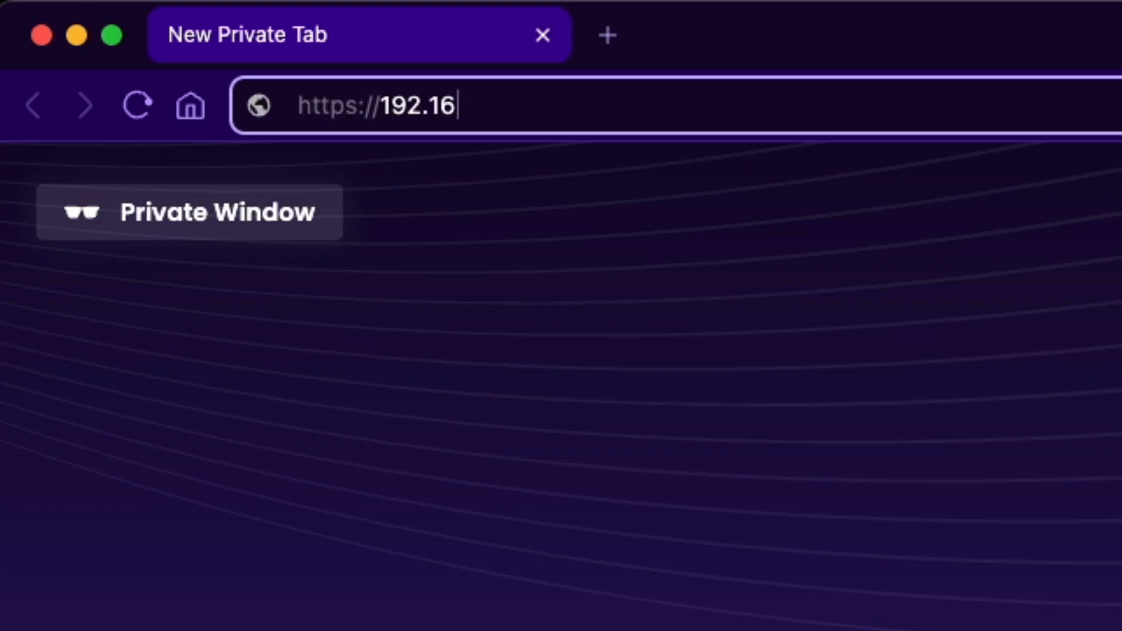
{"action": "type", "text": ".1.1"}
{"action": "key", "text": "Return"}
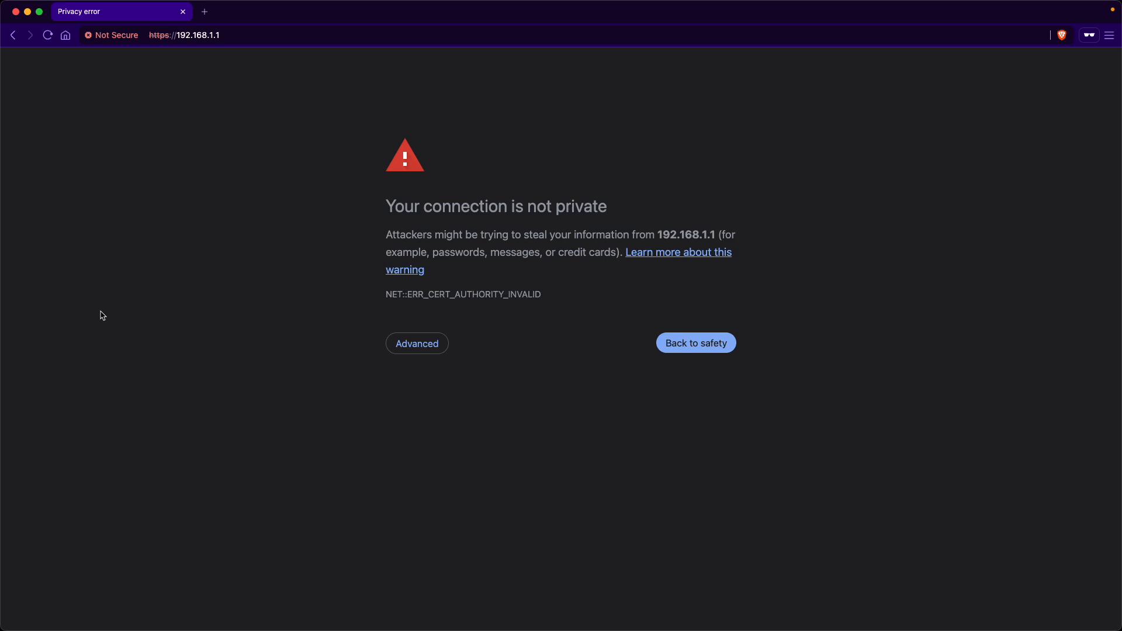
{"action": "left_click", "coordinate": [436, 346]}
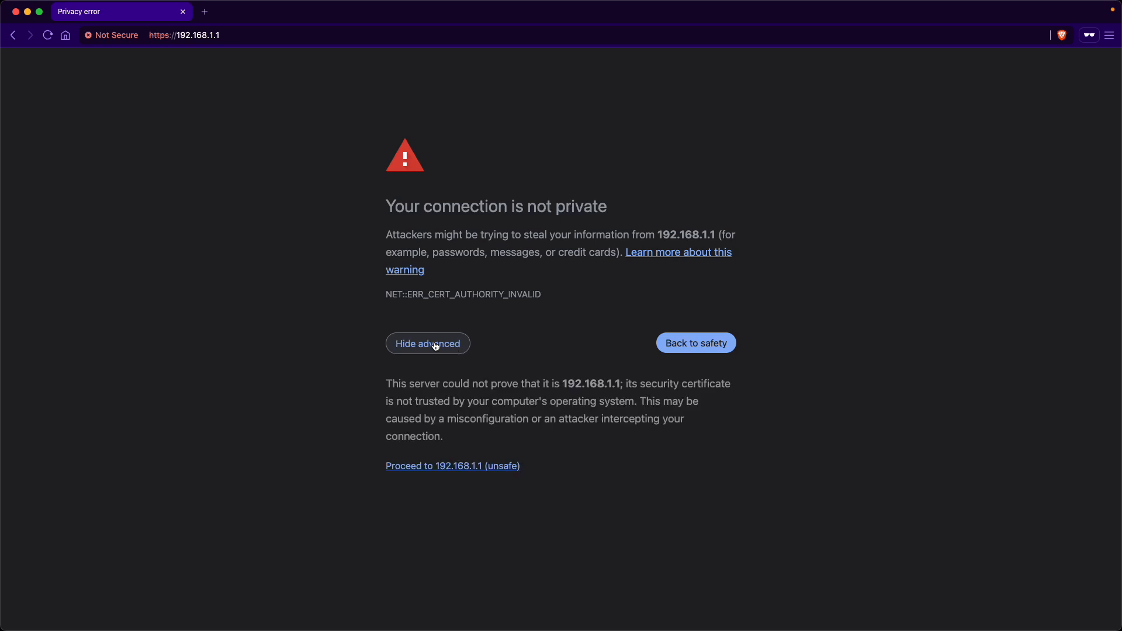
{"action": "left_click", "coordinate": [496, 467]}
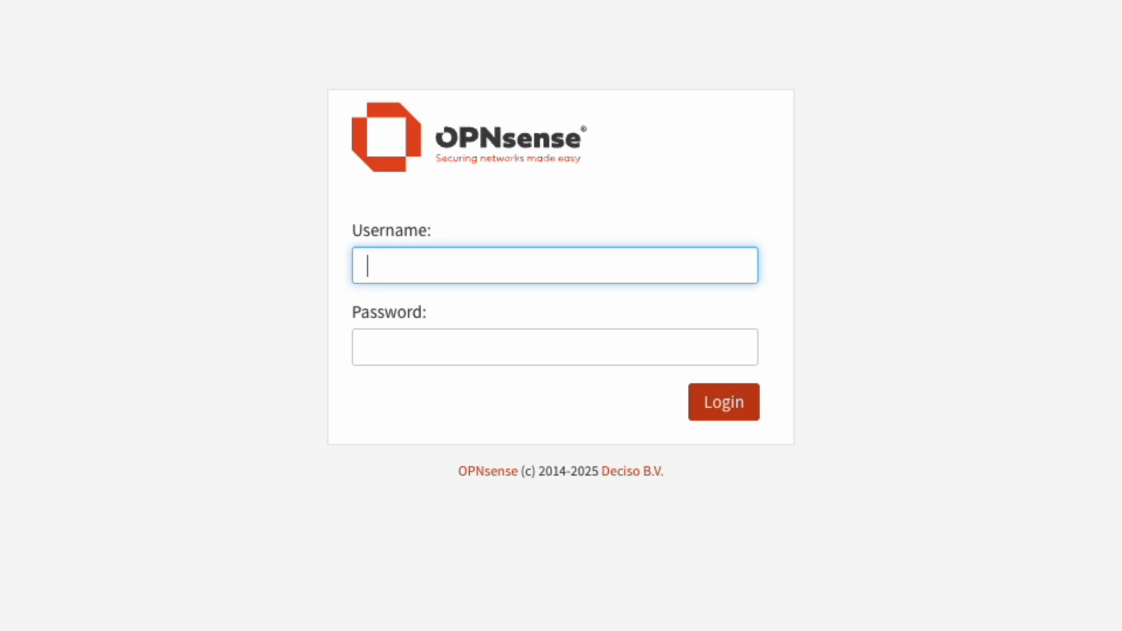
Step: Log in to OPNsense as root with the administrator password
{"action": "type", "text": "root"}
{"action": "key", "text": "Tab"}
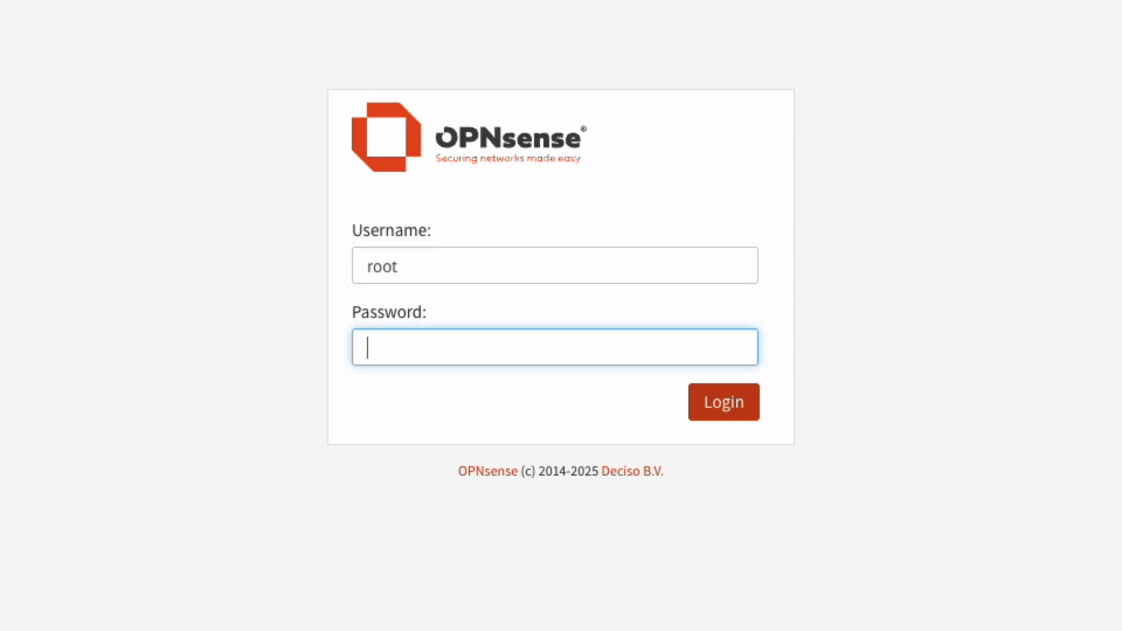
{"action": "type", "text": "••••••••"}
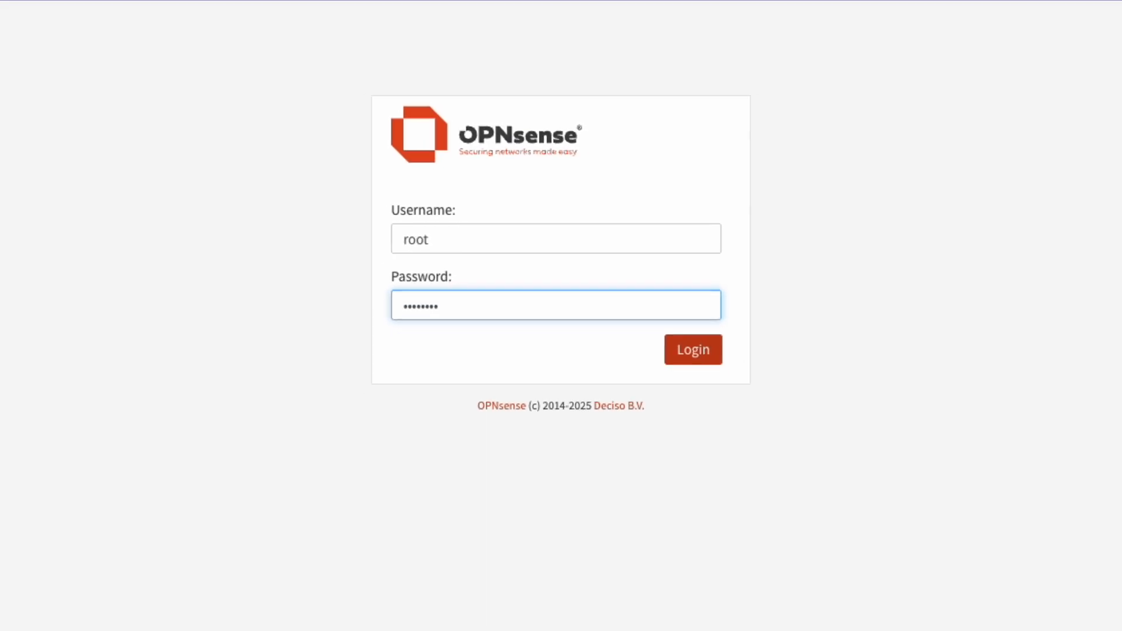
{"action": "key", "text": "Return"}
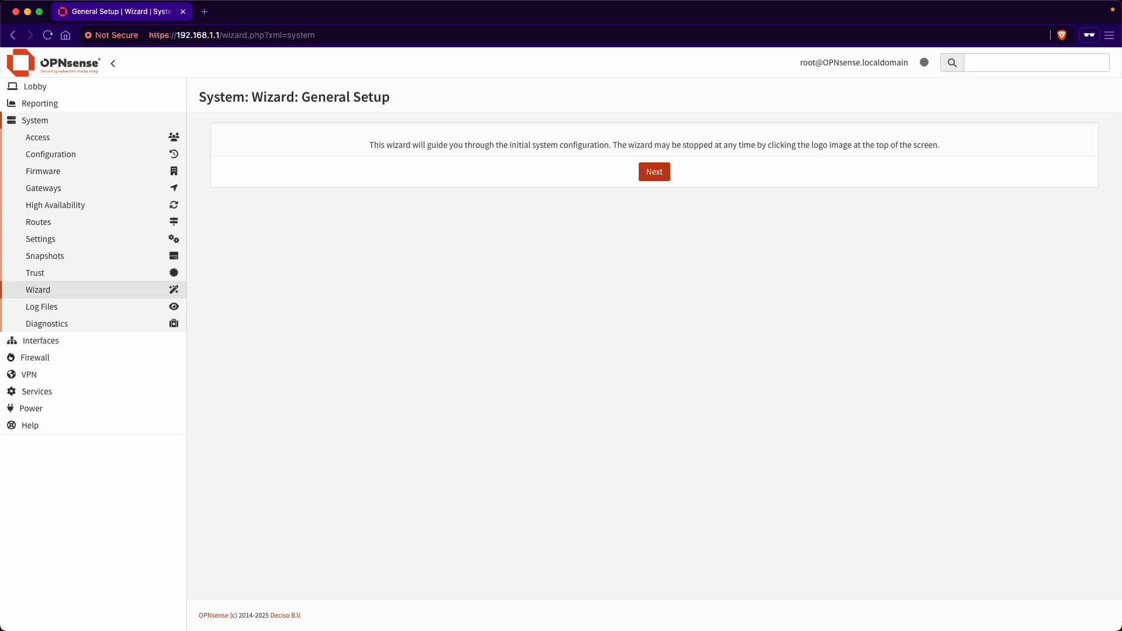
Step: Zoom the page to 125% and advance past the wizard introduction
{"action": "key", "text": "super+plus"}
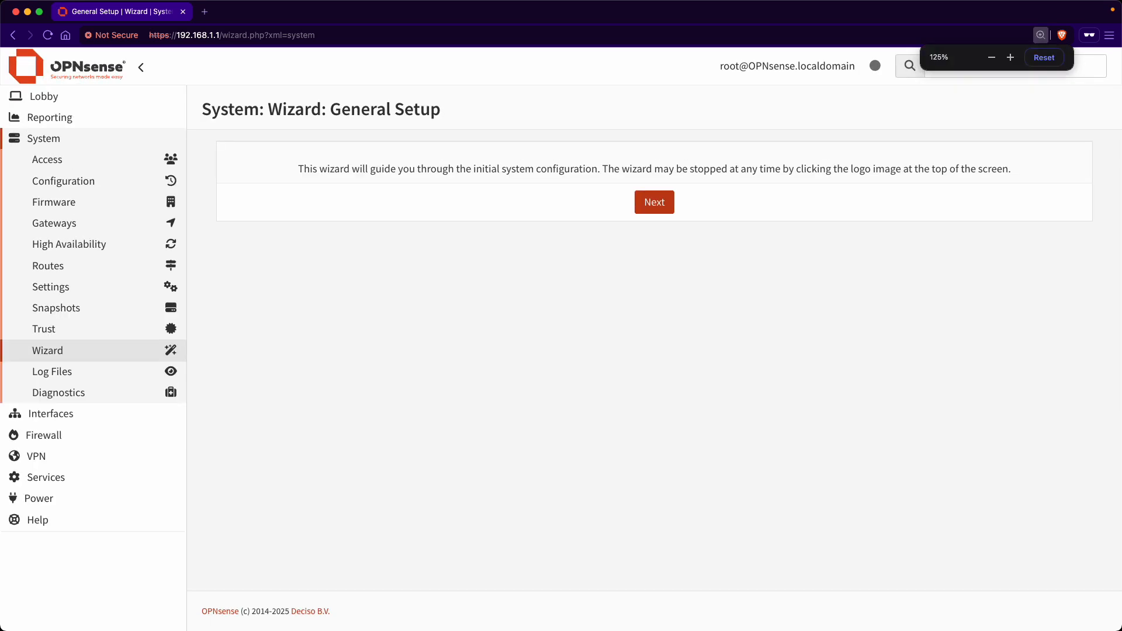
{"action": "left_click", "coordinate": [655, 205]}
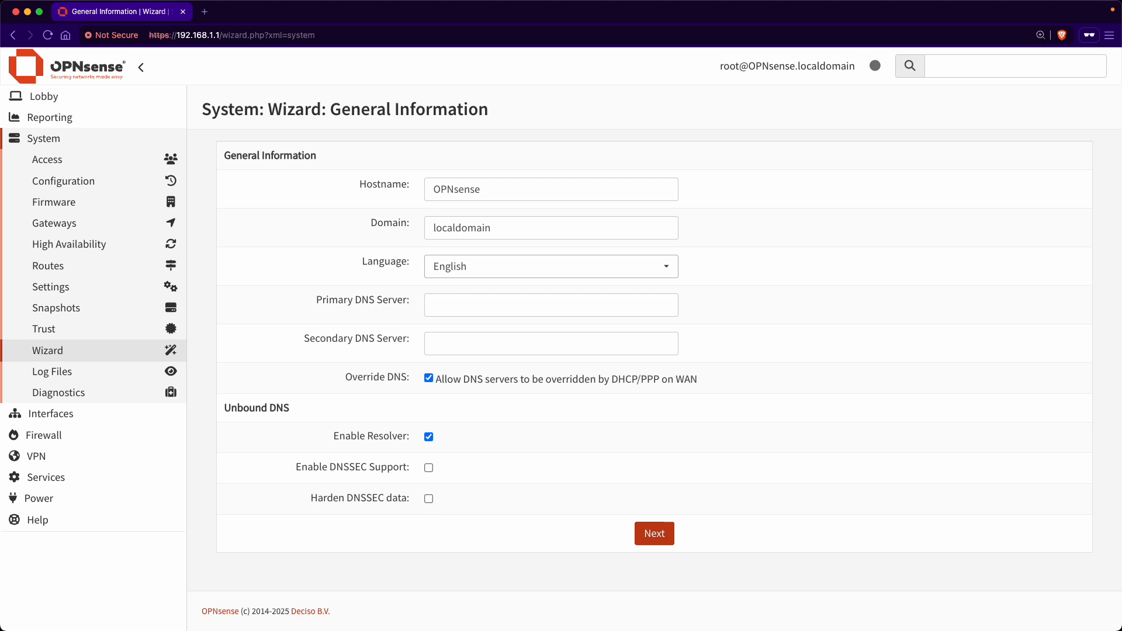
Step: Copy OPNsense.localdomain from the page header and open a new private tab
{"action": "left_click", "coordinate": [502, 195]}
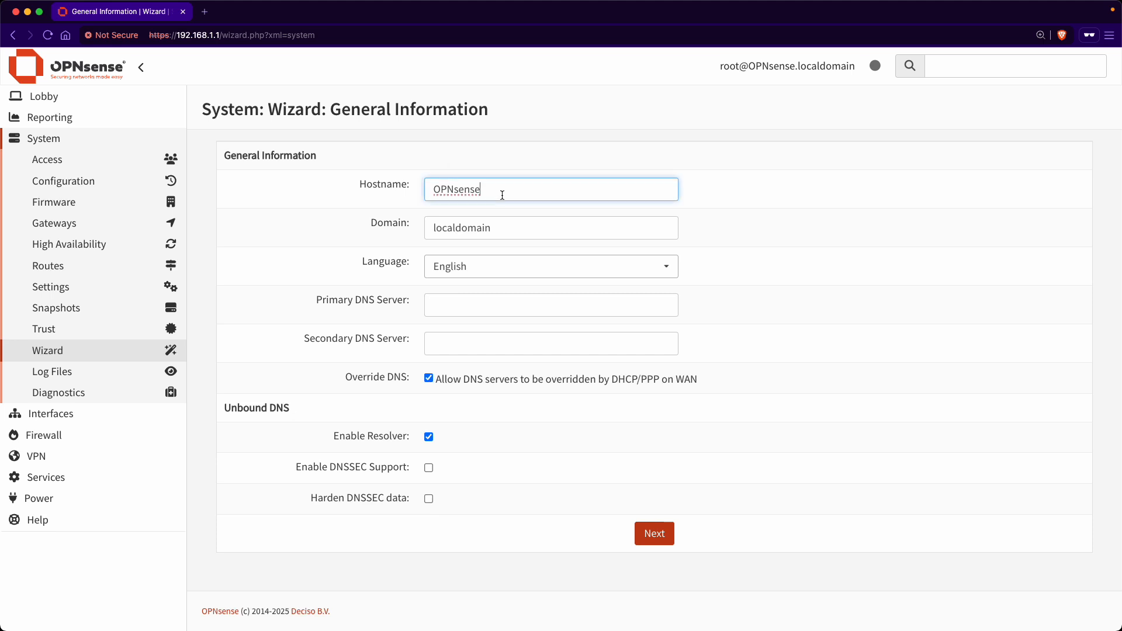
{"action": "left_click", "coordinate": [523, 229]}
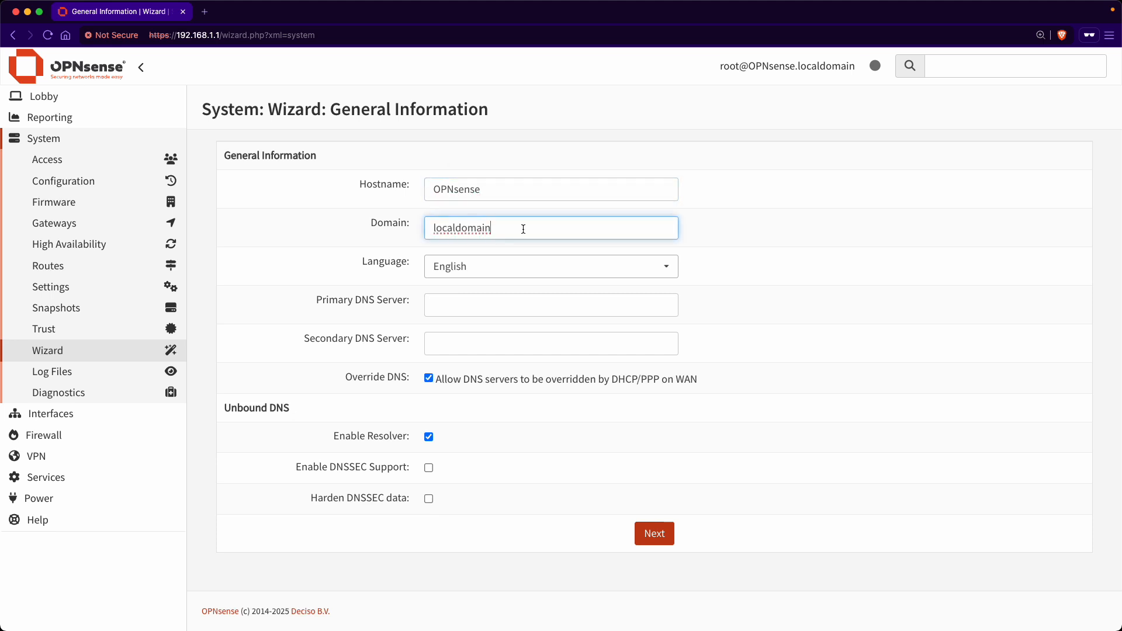
{"action": "left_click", "coordinate": [563, 195]}
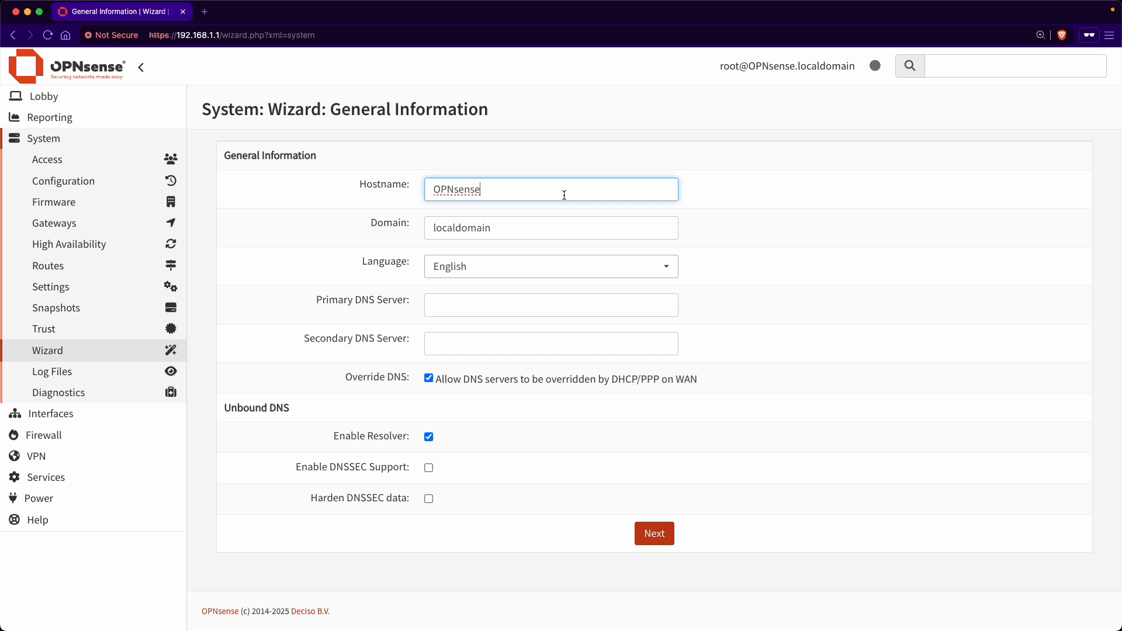
{"action": "left_click", "coordinate": [559, 226]}
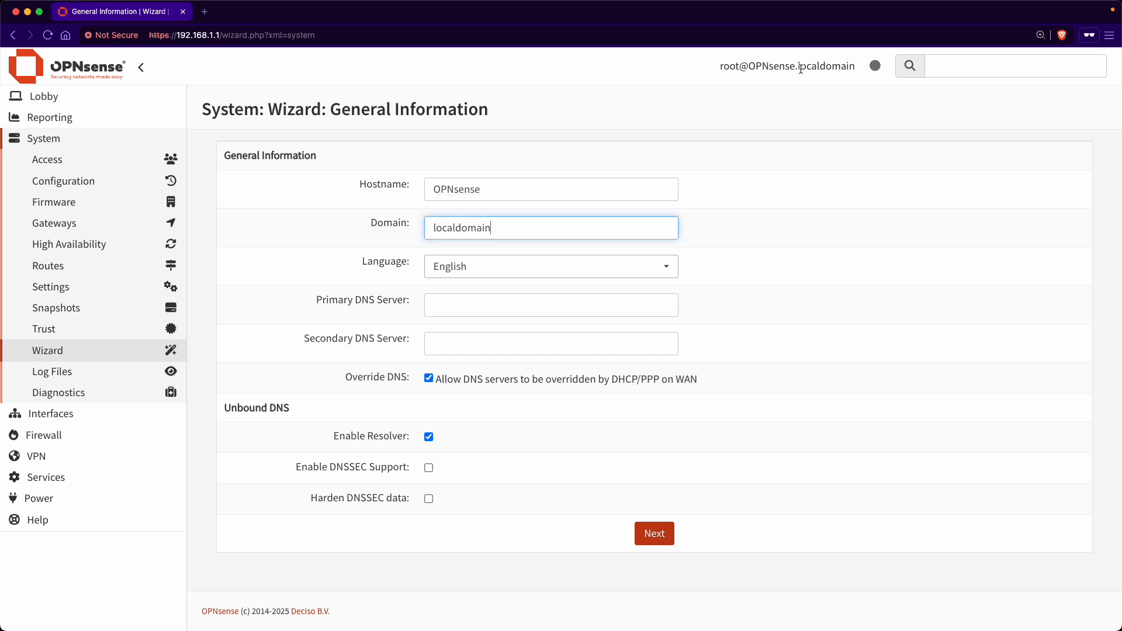
{"action": "left_click_drag", "start_coordinate": [751, 64], "coordinate": [851, 66]}
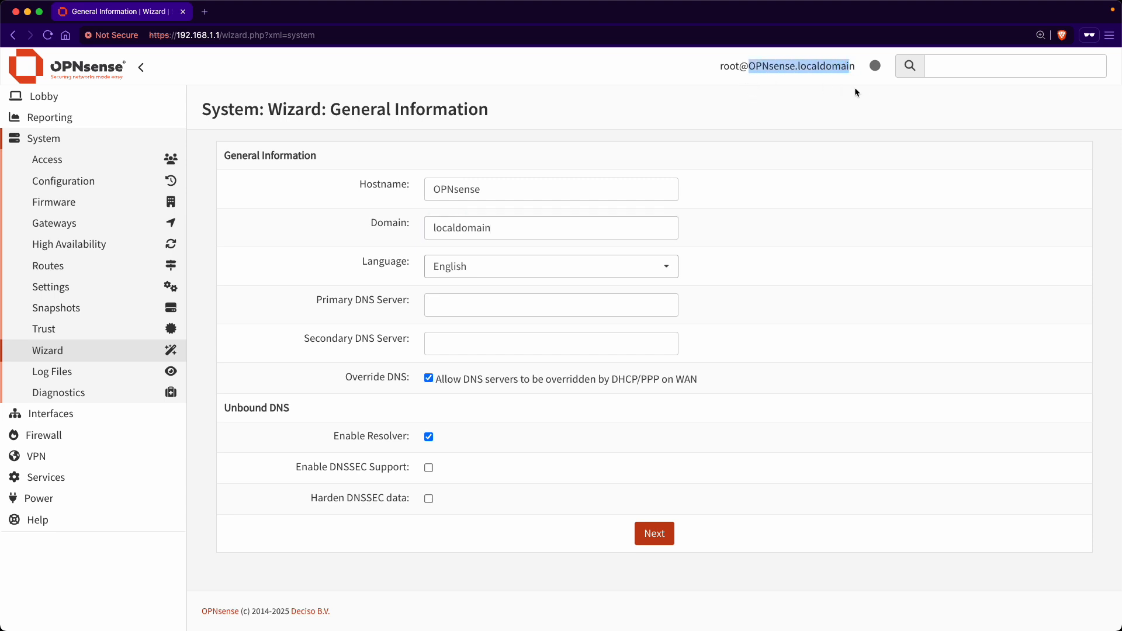
{"action": "left_click_drag", "start_coordinate": [855, 65], "coordinate": [750, 63]}
{"action": "right_click", "coordinate": [778, 66]}
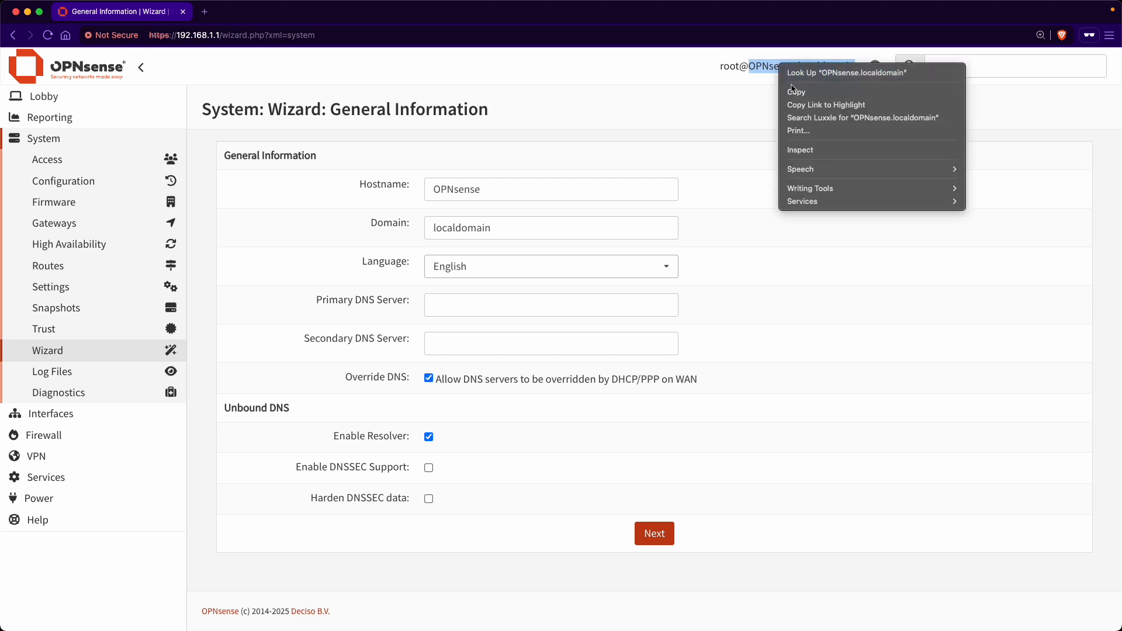
{"action": "left_click", "coordinate": [777, 87]}
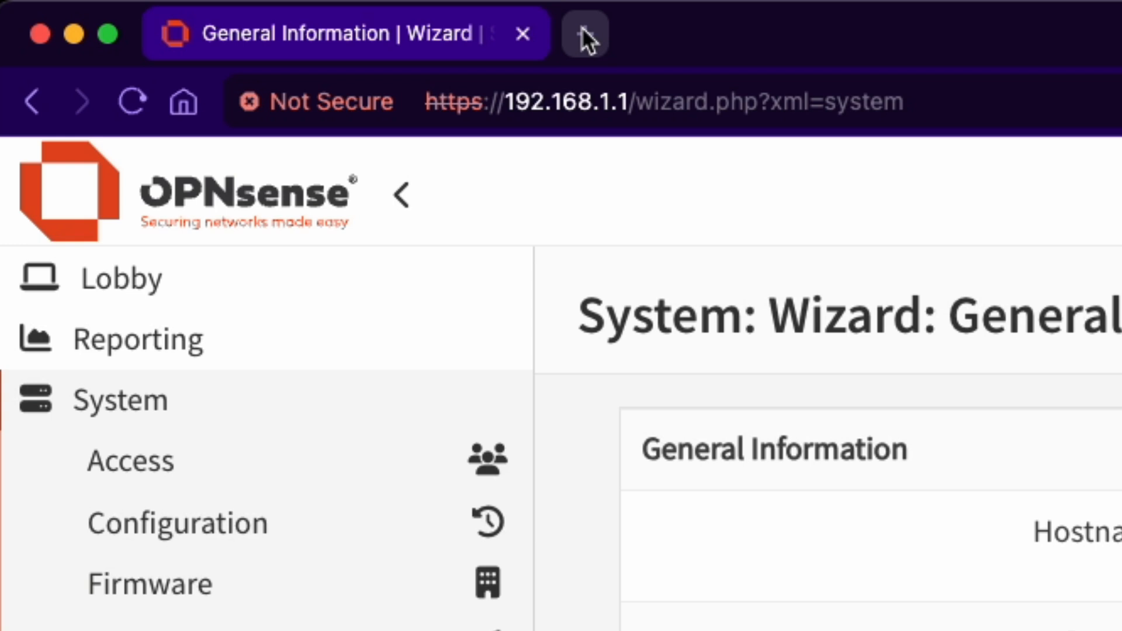
{"action": "left_click", "coordinate": [205, 12]}
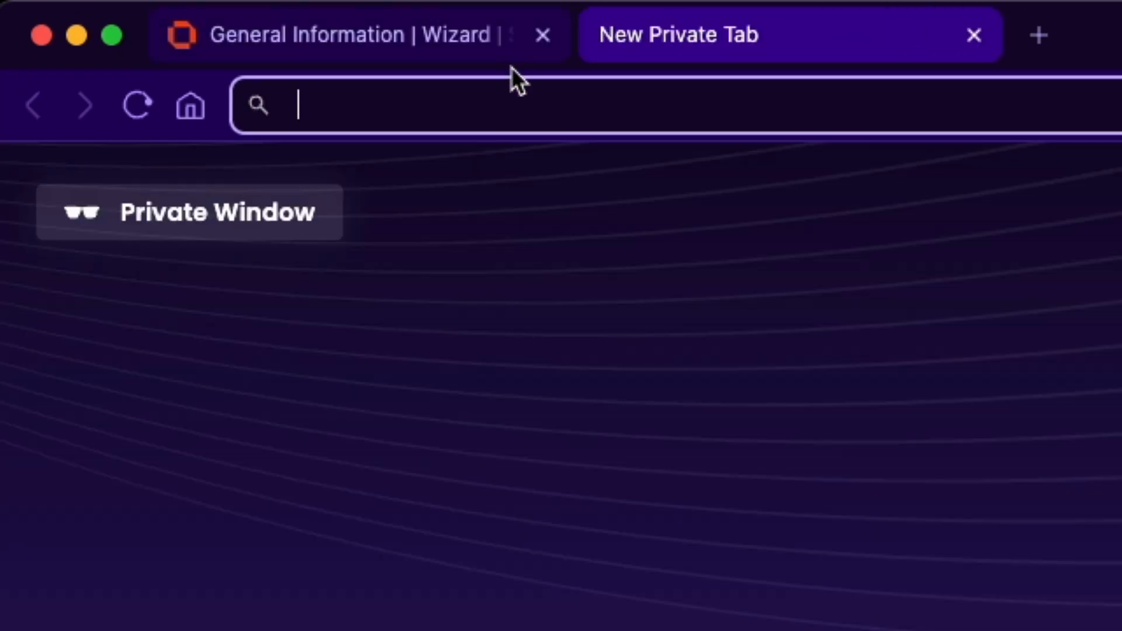
{"action": "type", "text": "https:"}
{"action": "type", "text": "//"}
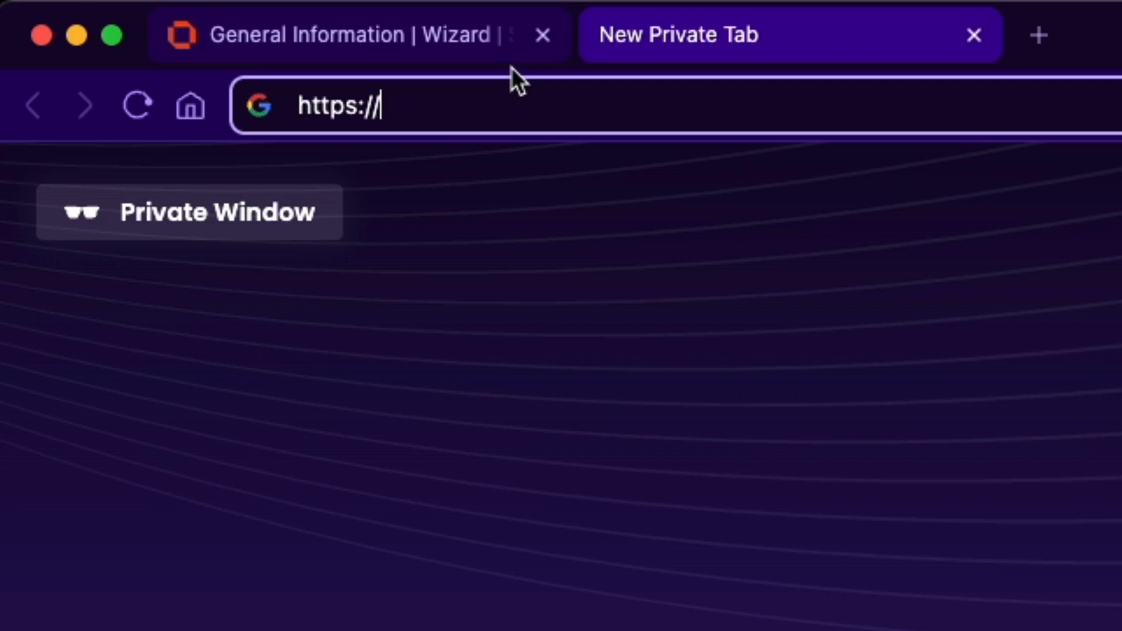
{"action": "key", "text": "super+v"}
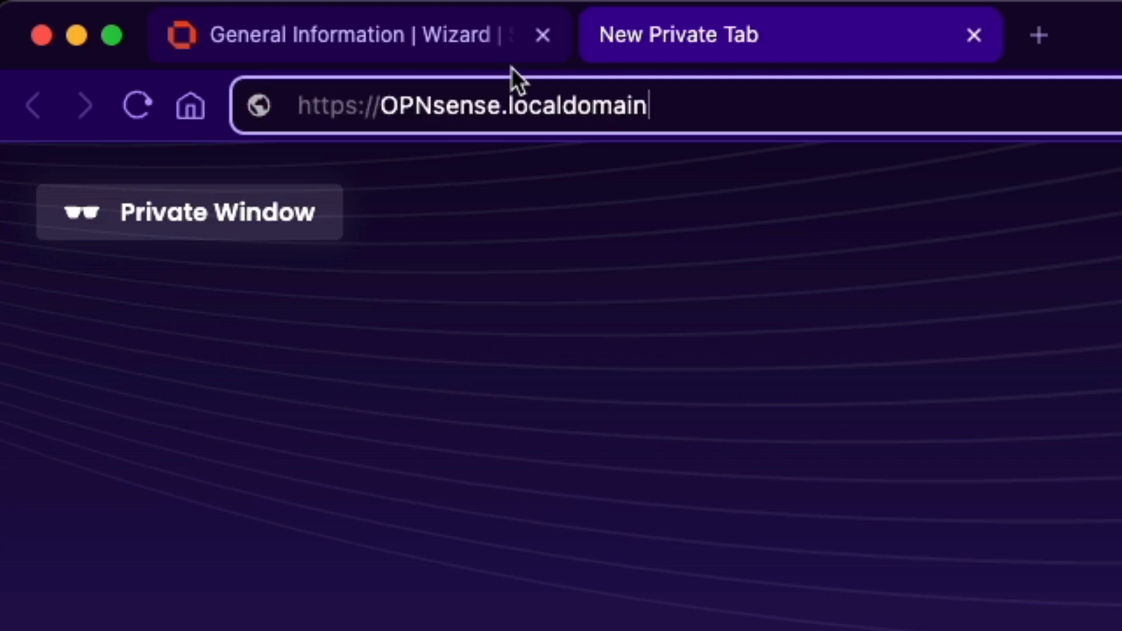
{"action": "key", "text": "Return"}
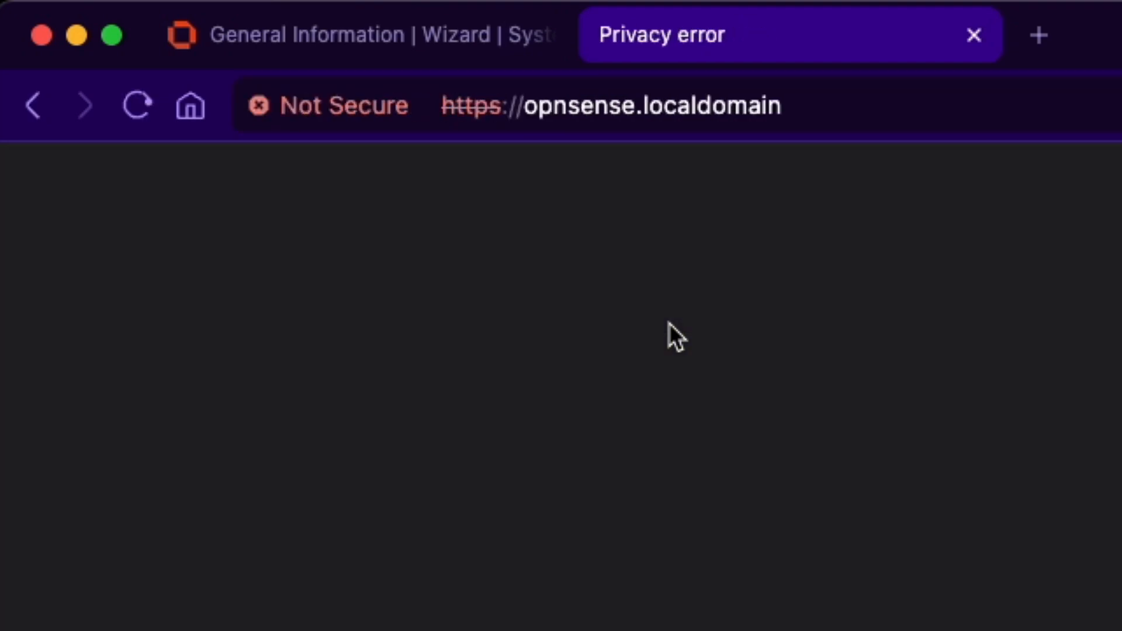
{"action": "left_click", "coordinate": [430, 345]}
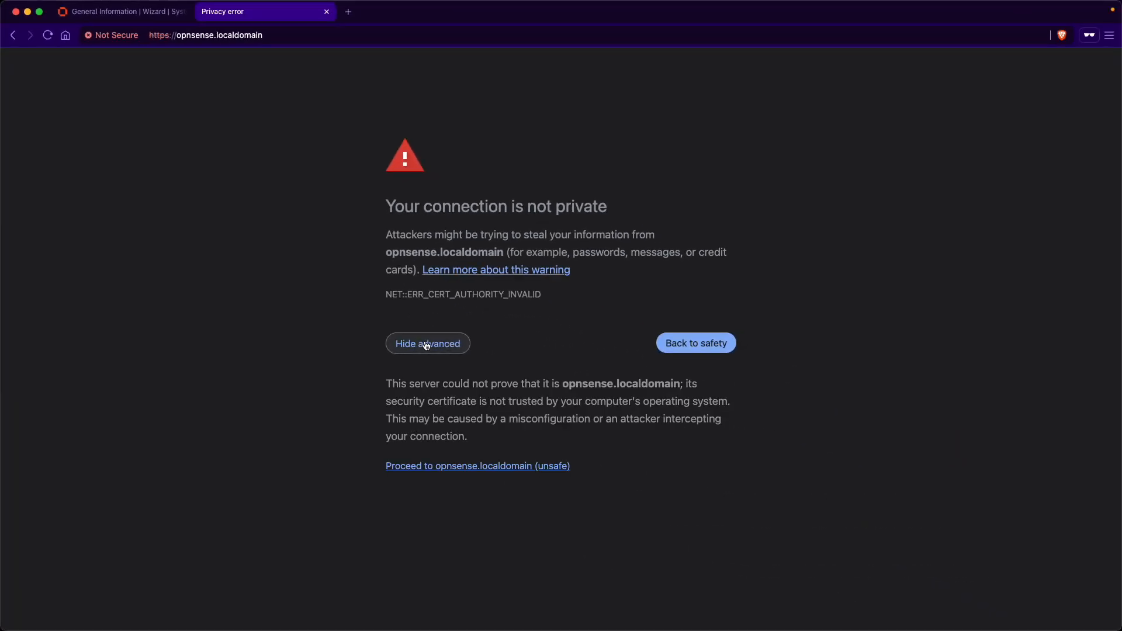
{"action": "left_click", "coordinate": [468, 467]}
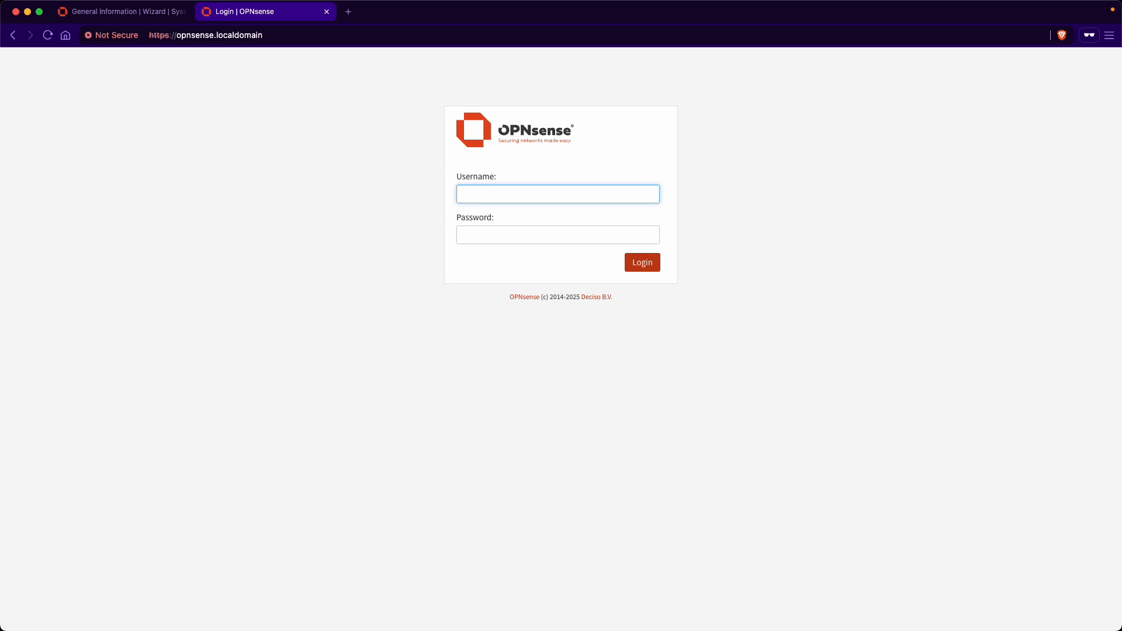
{"action": "left_click", "coordinate": [124, 13]}
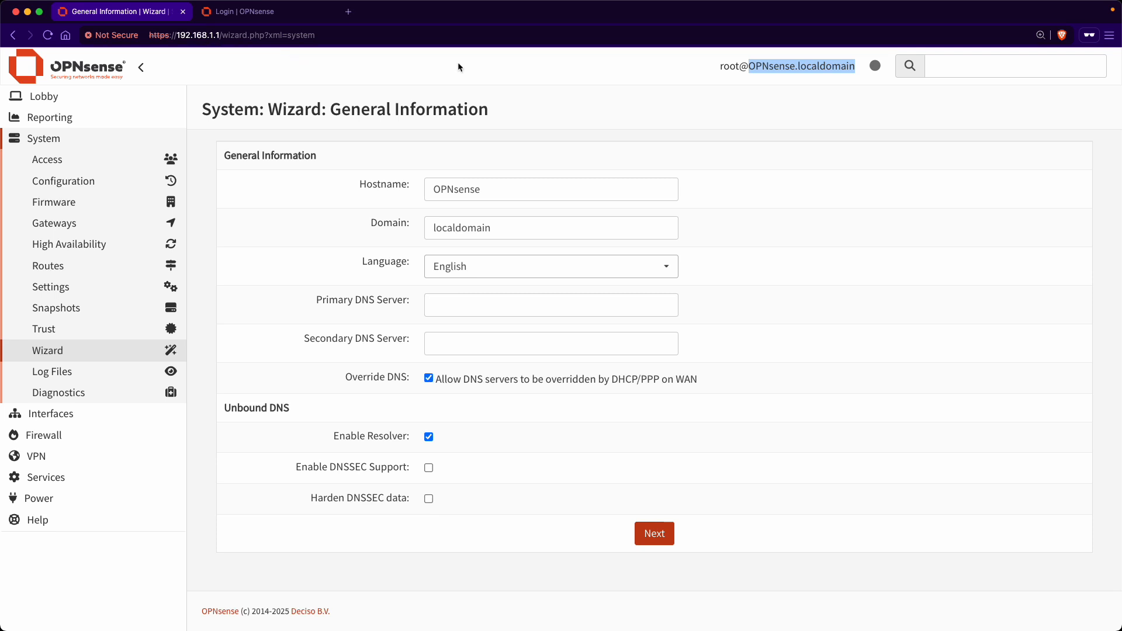
Step: Close the extra login tab and change the Hostname to lowercase opnsense
{"action": "left_click", "coordinate": [759, 76]}
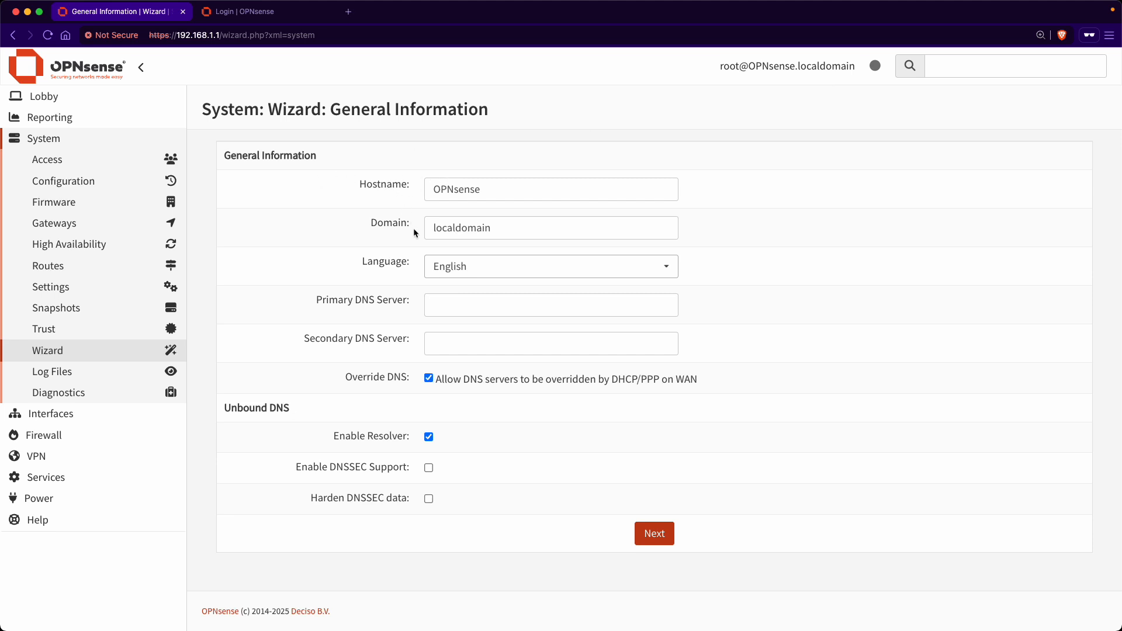
{"action": "left_click", "coordinate": [326, 11]}
{"action": "left_click", "coordinate": [613, 199]}
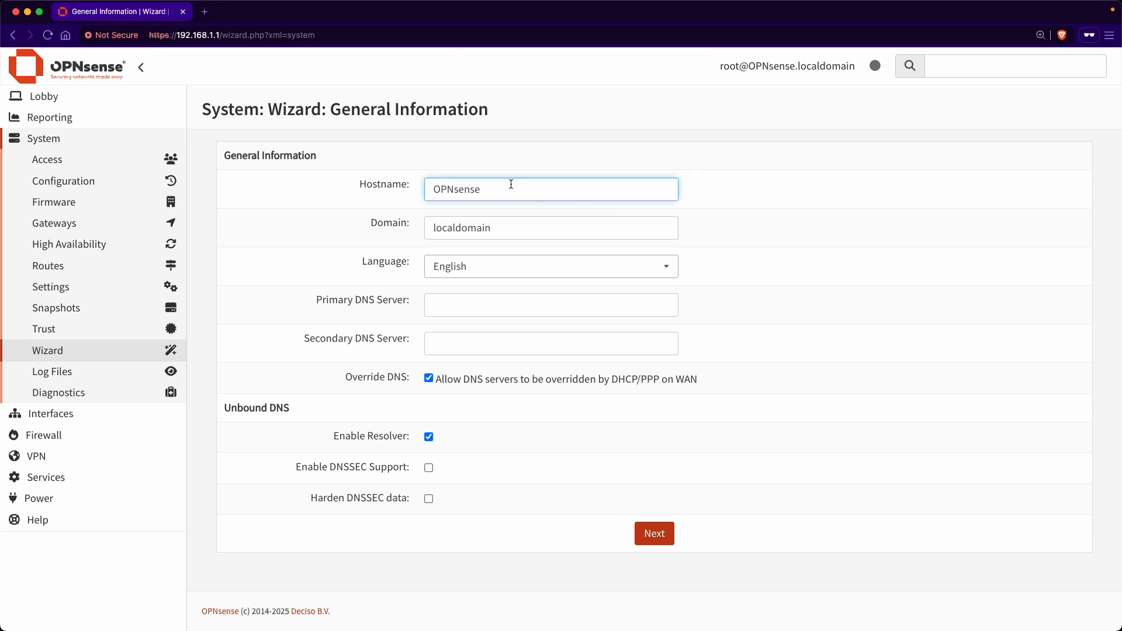
{"action": "left_click_drag", "start_coordinate": [511, 184], "coordinate": [293, 151]}
{"action": "type", "text": "opnsense"}
{"action": "left_click", "coordinate": [727, 155]}
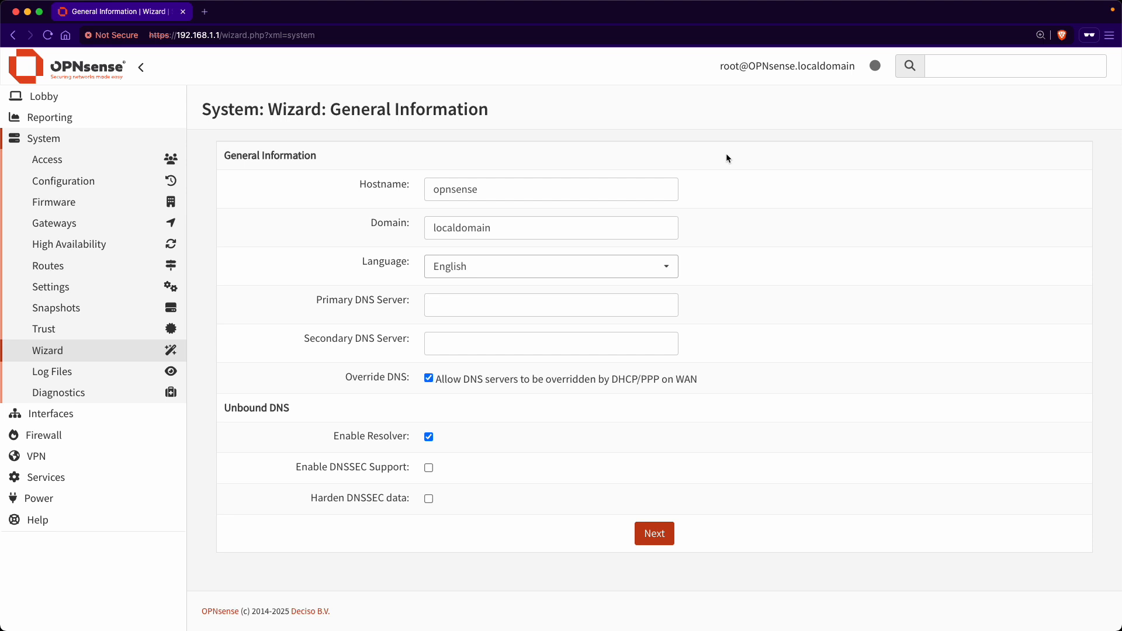
Step: Replace the Domain value localdomain with internal
{"action": "left_click_drag", "start_coordinate": [497, 228], "coordinate": [429, 228]}
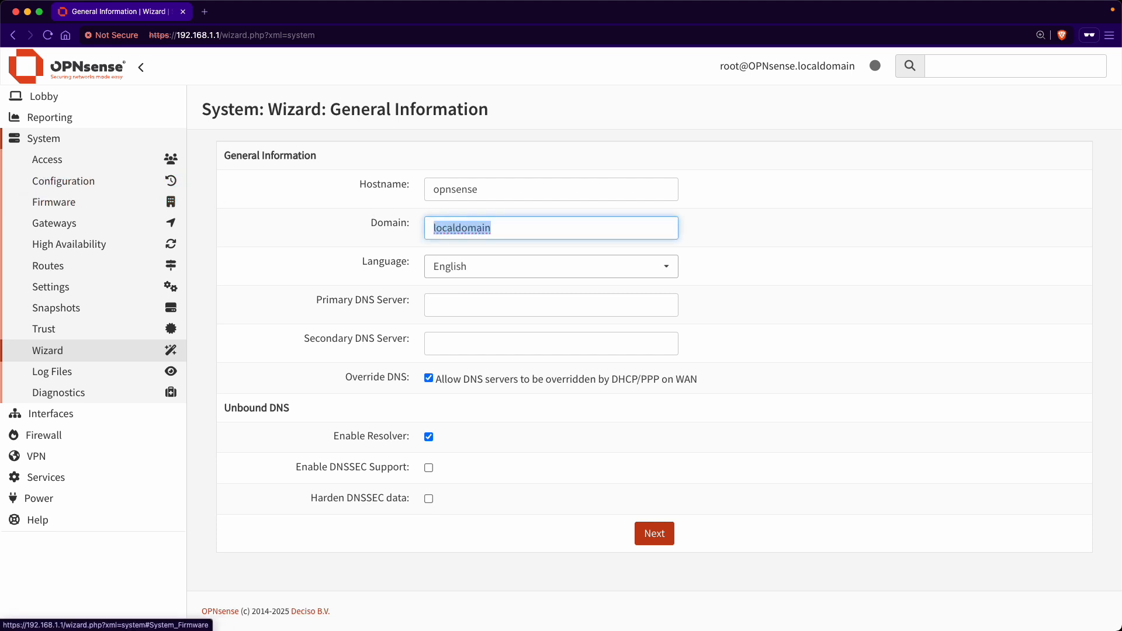
{"action": "type", "text": "internal"}
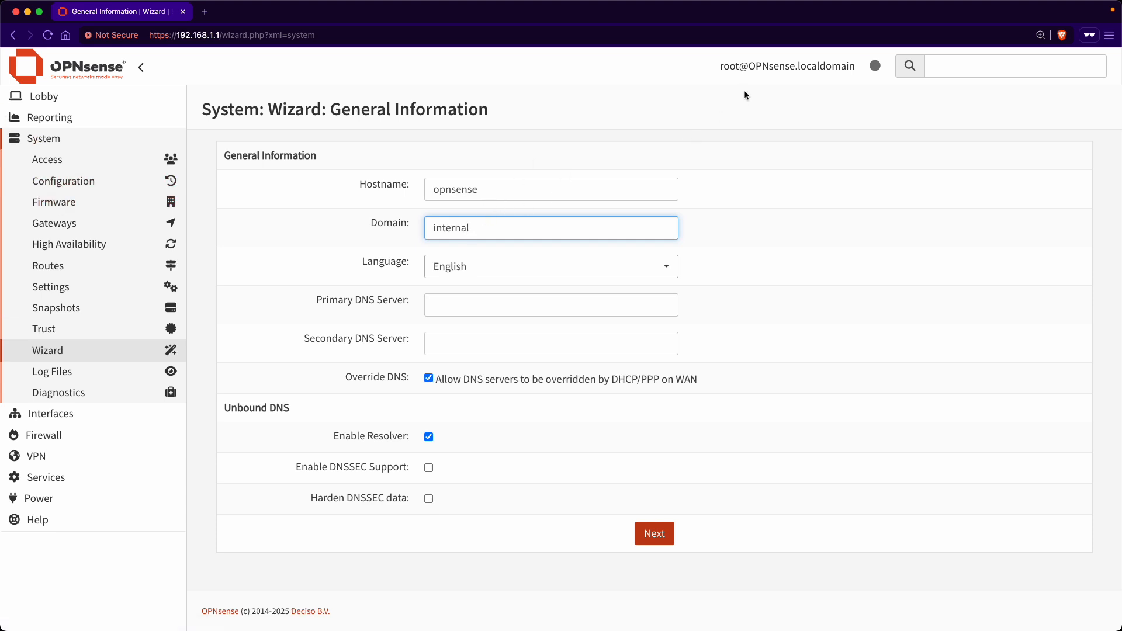
{"action": "left_click_drag", "start_coordinate": [755, 66], "coordinate": [887, 66]}
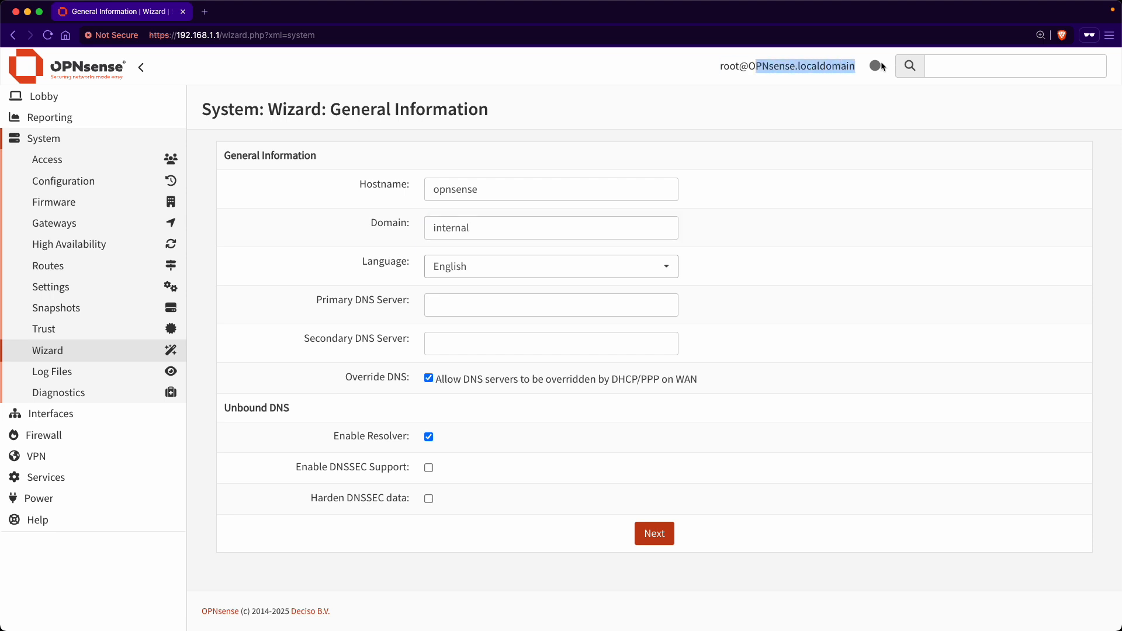
{"action": "left_click", "coordinate": [845, 71]}
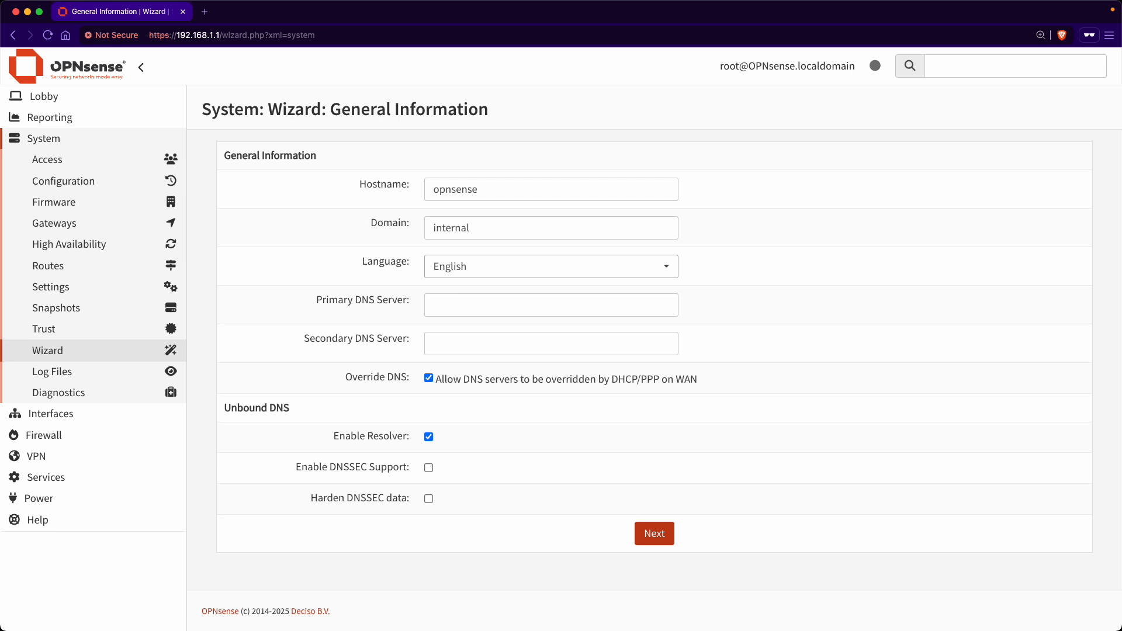
Step: Leave the Language at English and continue to the Time Server step
{"action": "left_click", "coordinate": [557, 265]}
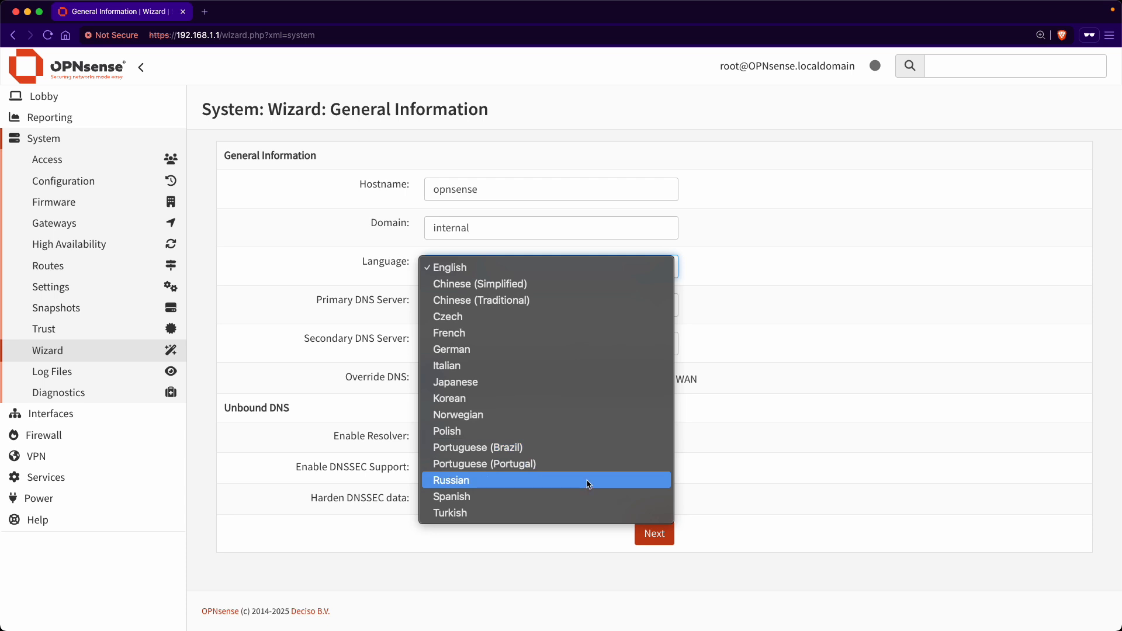
{"action": "left_click", "coordinate": [784, 274]}
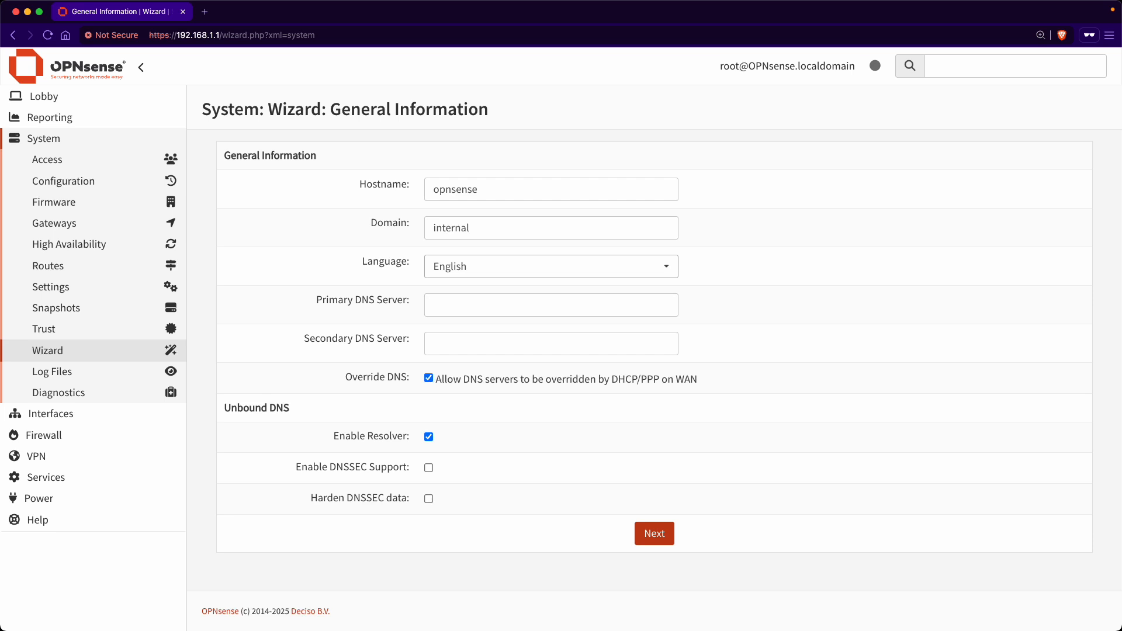
{"action": "left_click", "coordinate": [656, 532]}
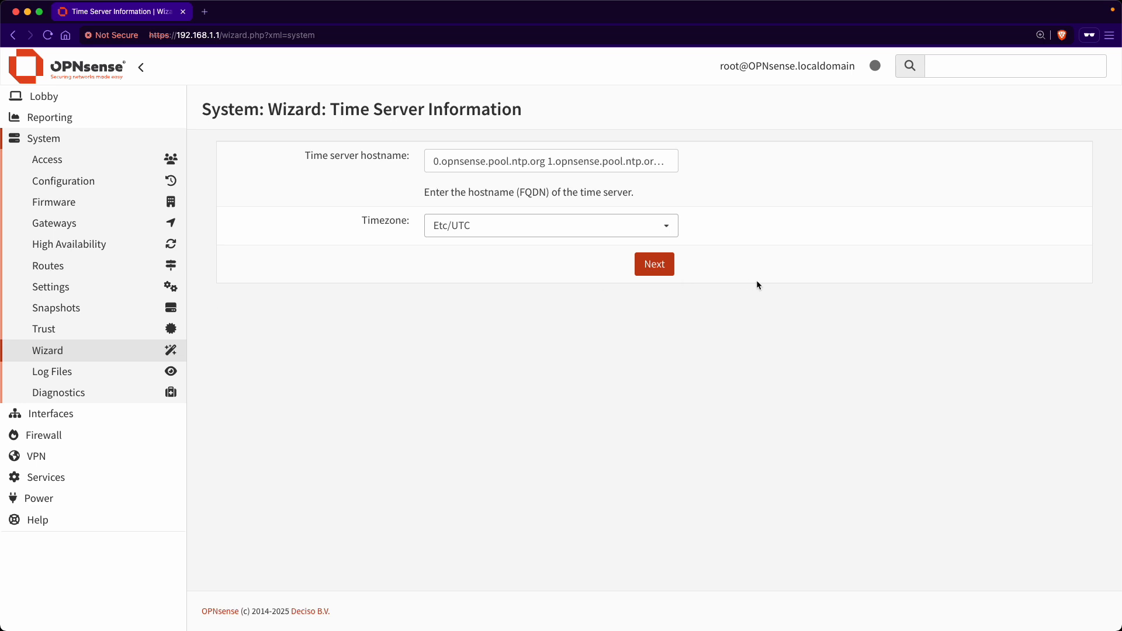
Step: Pick America/Boise from the Timezone dropdown list
{"action": "left_click", "coordinate": [567, 232]}
{"action": "scroll", "coordinate": [548, 466], "scroll_direction": "down", "scroll_amount": 15}
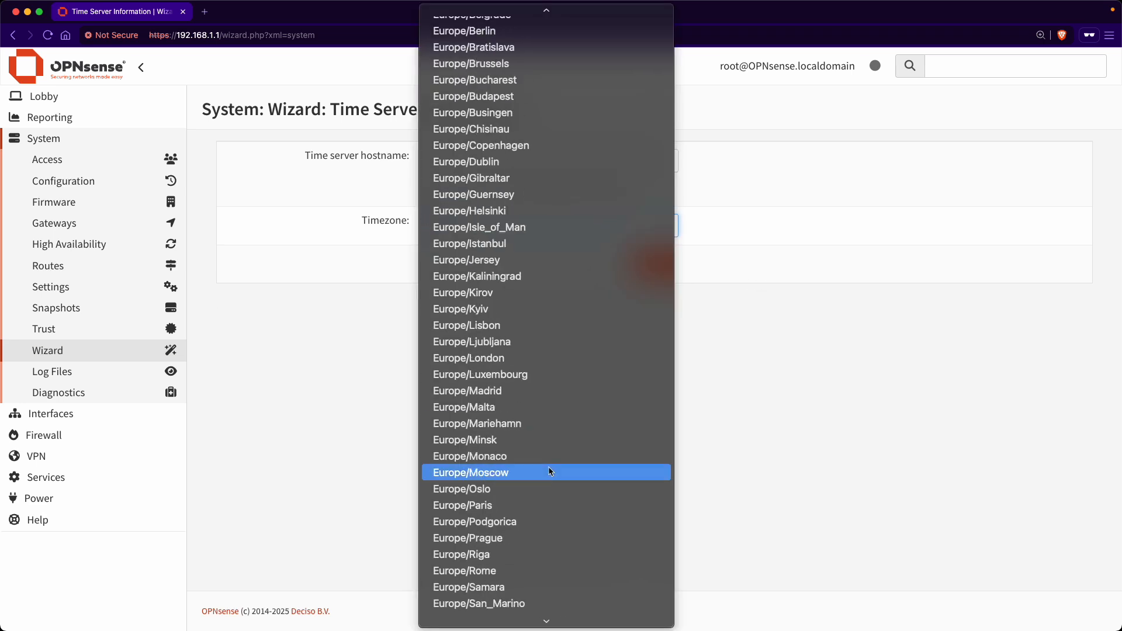
{"action": "scroll", "coordinate": [548, 466], "scroll_direction": "up", "scroll_amount": 20}
{"action": "scroll", "coordinate": [549, 469], "scroll_direction": "up", "scroll_amount": 20}
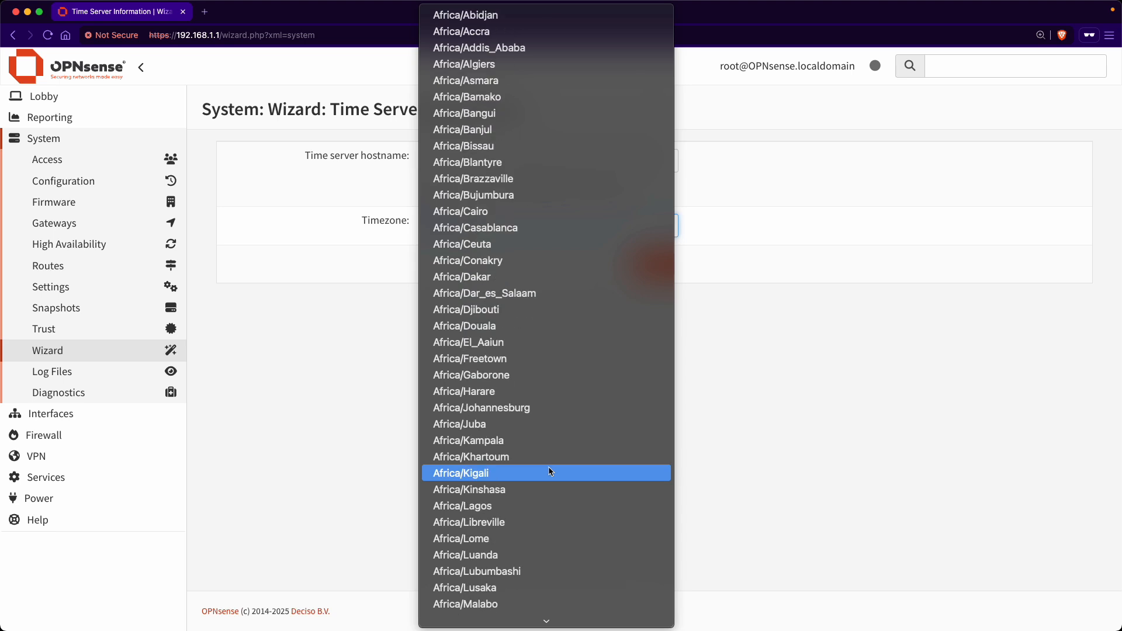
{"action": "scroll", "coordinate": [549, 471], "scroll_direction": "down", "scroll_amount": 20}
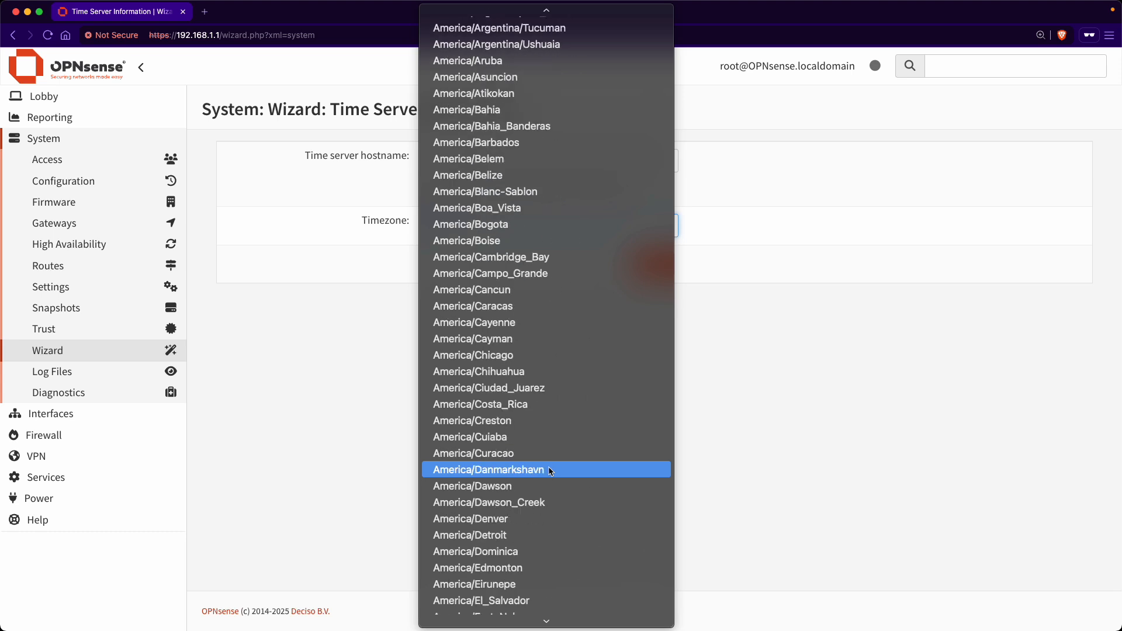
{"action": "left_click", "coordinate": [594, 244]}
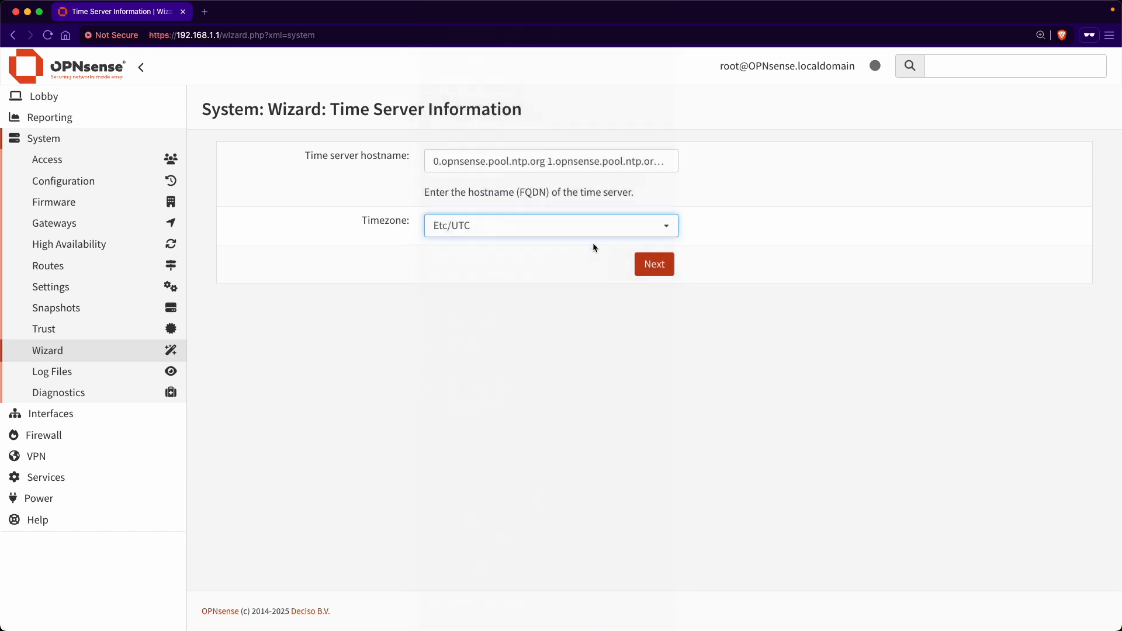
Step: Review the WAN interface page, keeping DHCP and private/bogon blocking defaults, and continue to LAN
{"action": "left_click", "coordinate": [662, 270]}
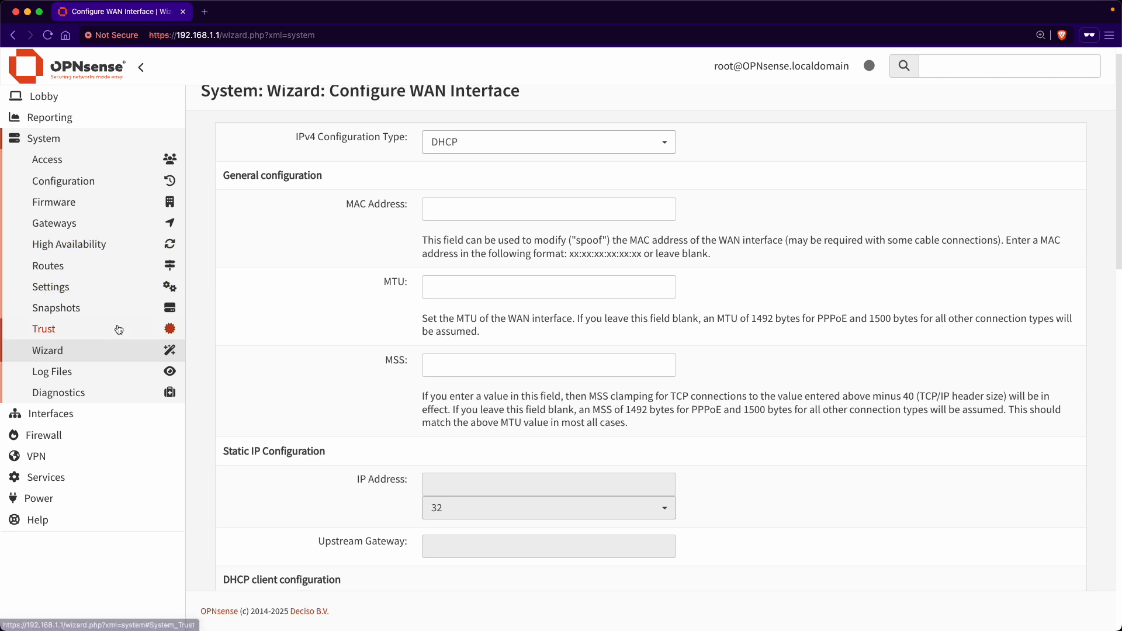
{"action": "scroll", "coordinate": [312, 292], "scroll_direction": "up", "scroll_amount": 1}
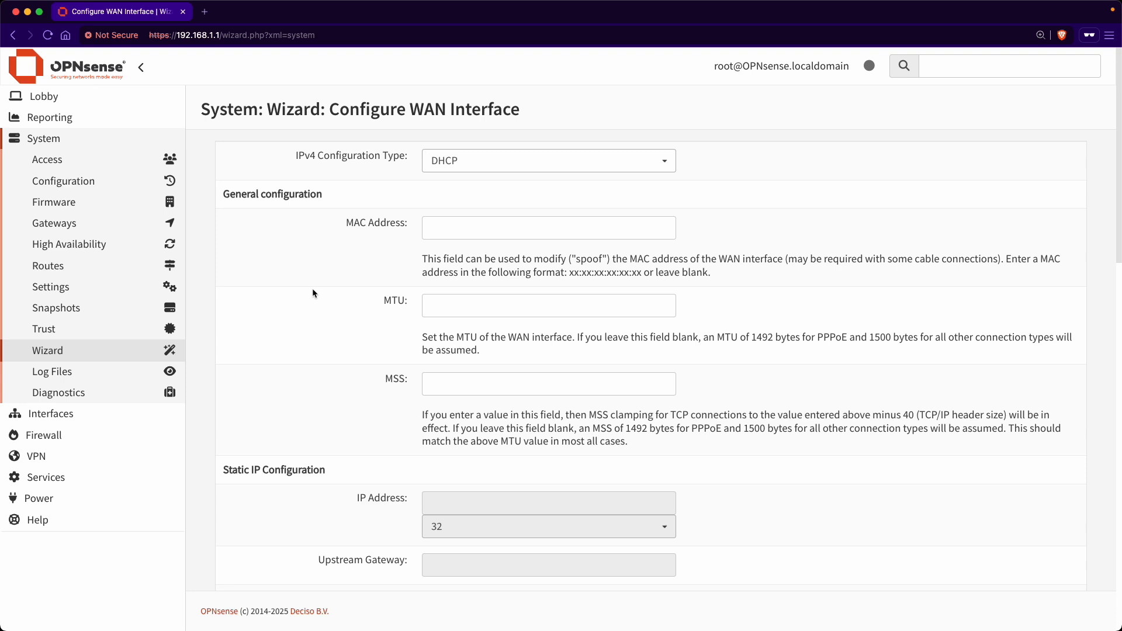
{"action": "scroll", "coordinate": [313, 292], "scroll_direction": "down", "scroll_amount": 5}
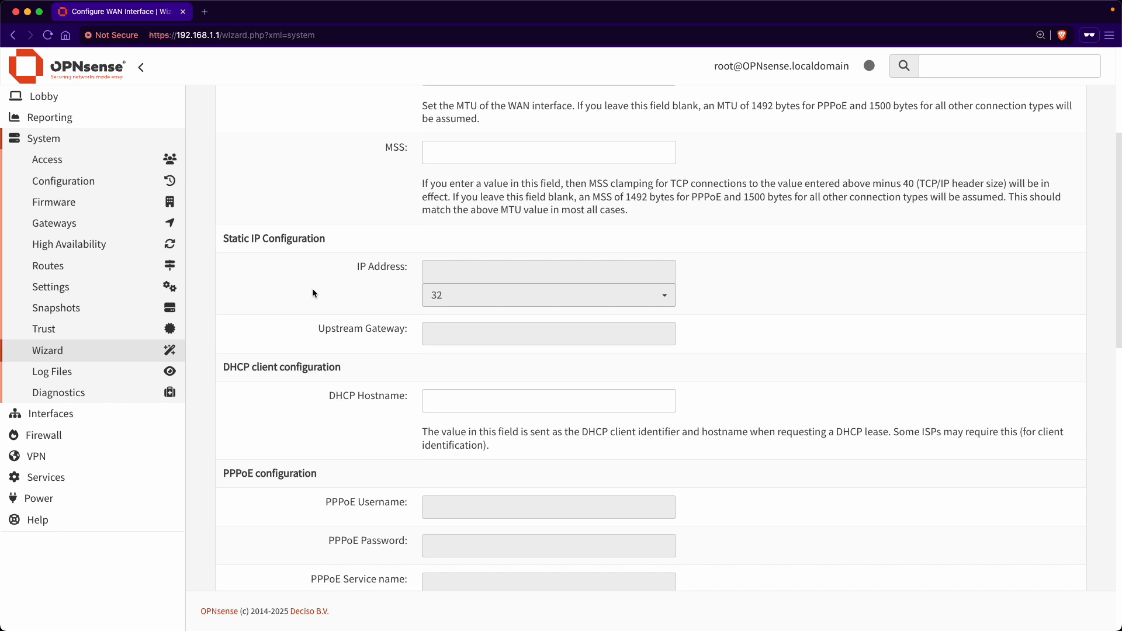
{"action": "scroll", "coordinate": [314, 293], "scroll_direction": "down", "scroll_amount": 6}
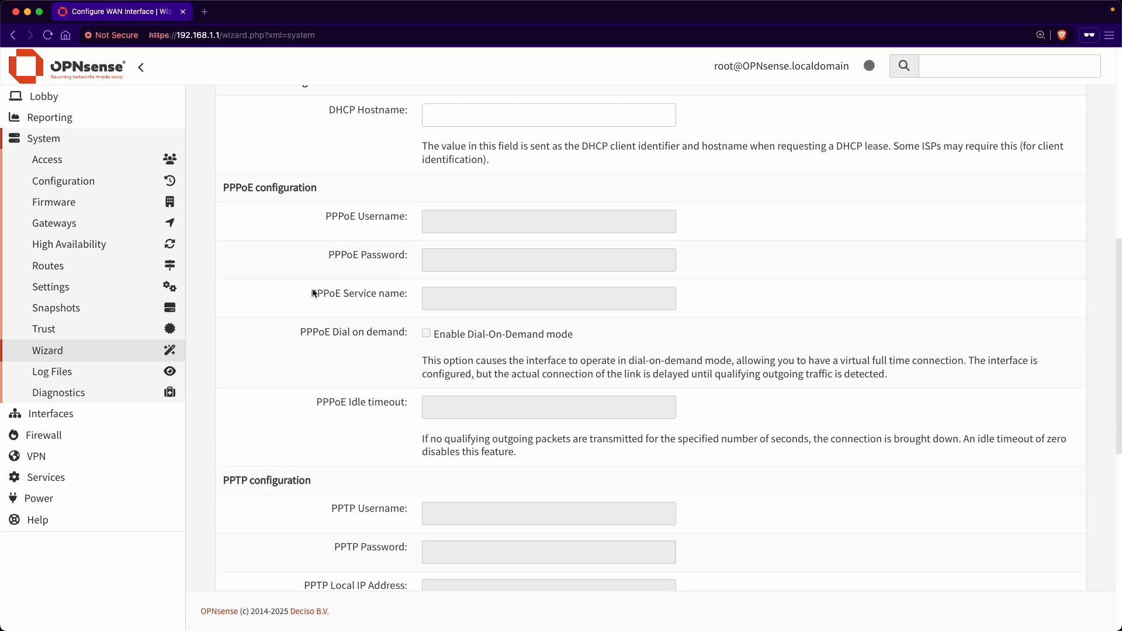
{"action": "scroll", "coordinate": [312, 291], "scroll_direction": "down", "scroll_amount": 3}
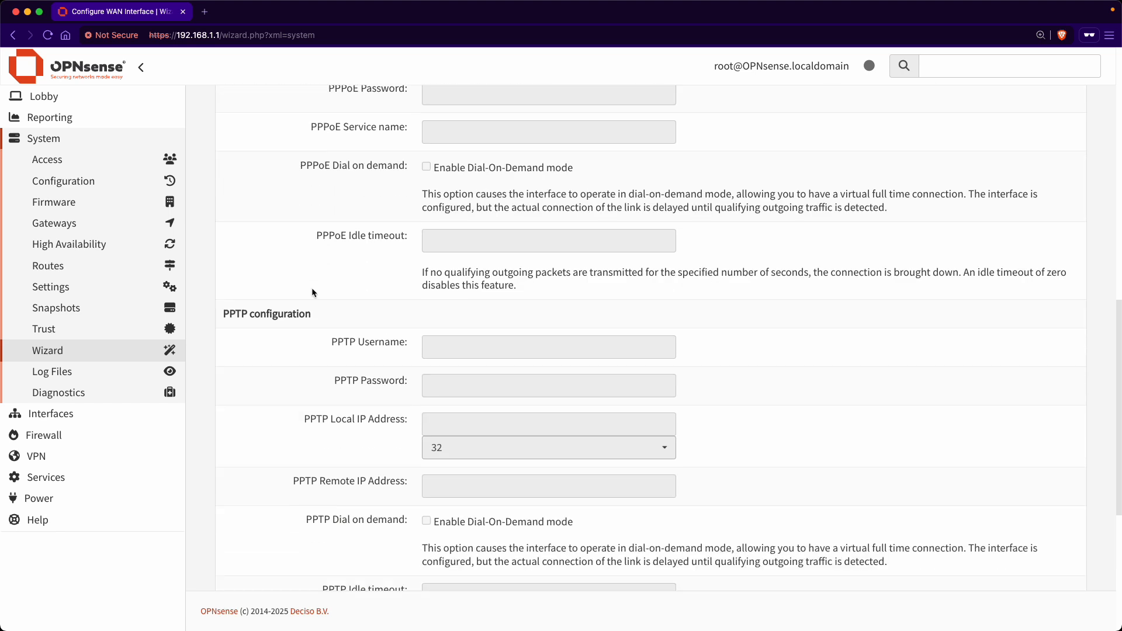
{"action": "scroll", "coordinate": [313, 292], "scroll_direction": "down", "scroll_amount": 3}
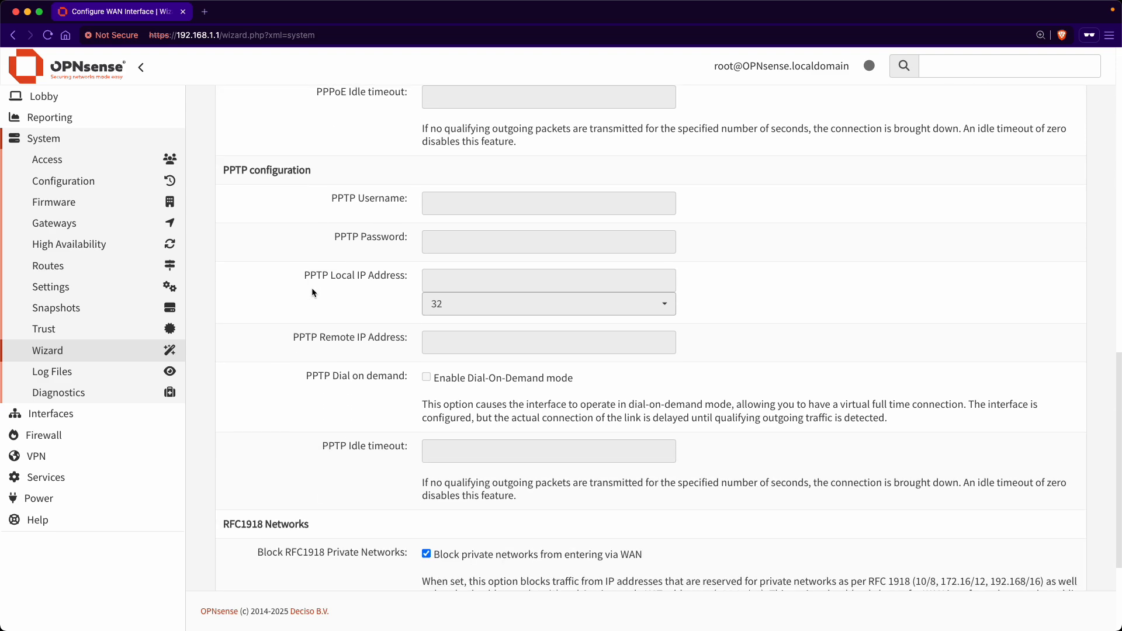
{"action": "scroll", "coordinate": [312, 290], "scroll_direction": "up", "scroll_amount": 7}
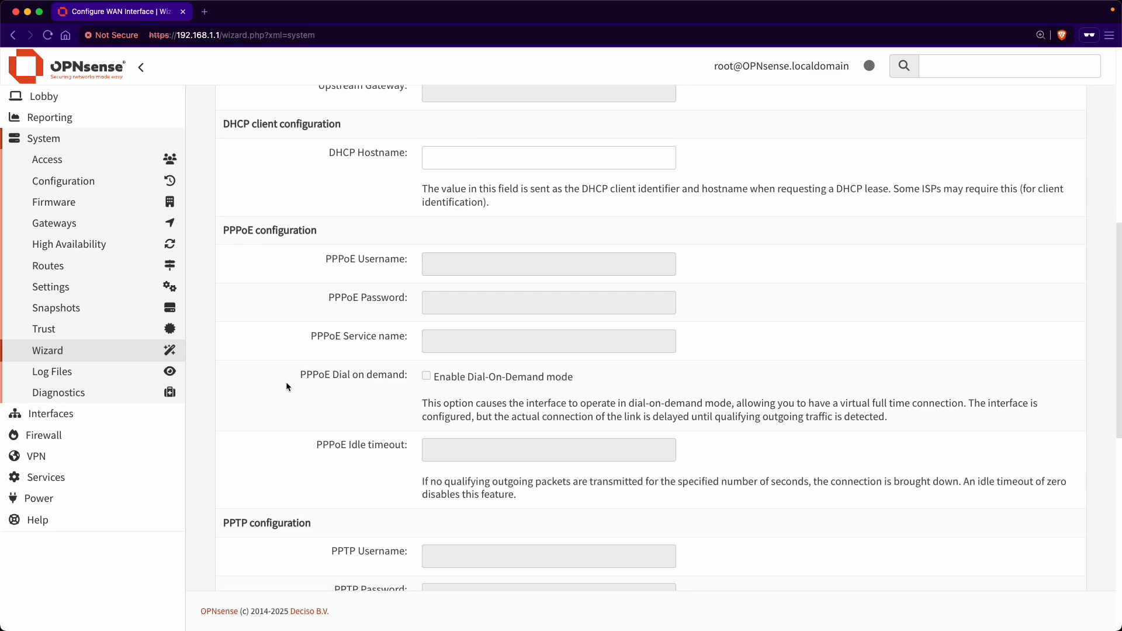
{"action": "scroll", "coordinate": [286, 384], "scroll_direction": "down", "scroll_amount": 8}
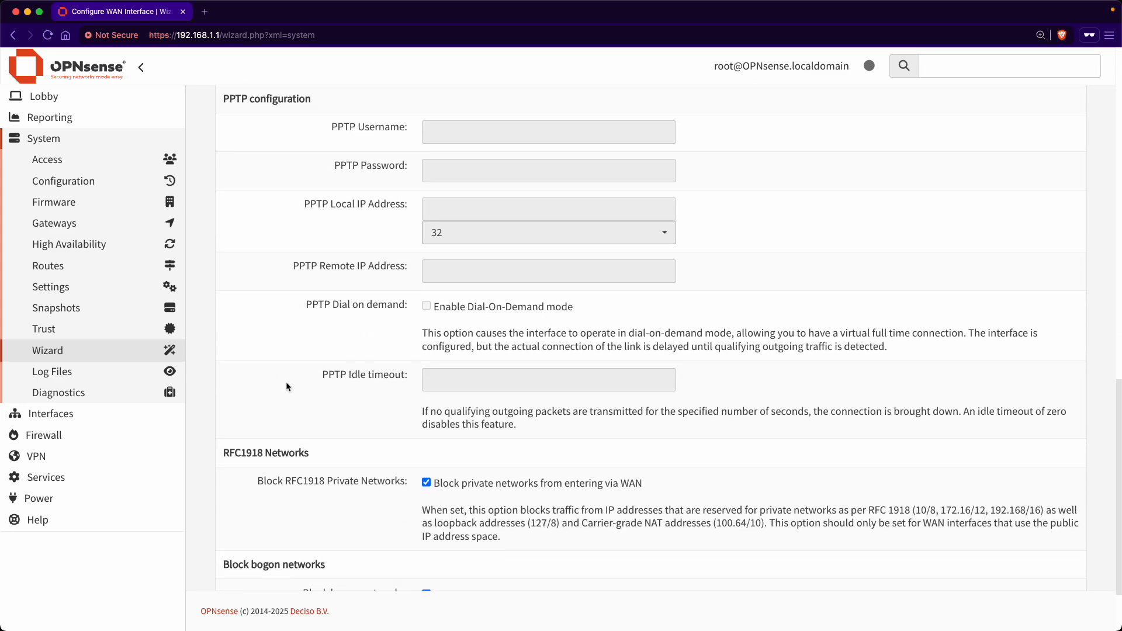
{"action": "scroll", "coordinate": [286, 386], "scroll_direction": "down", "scroll_amount": 2}
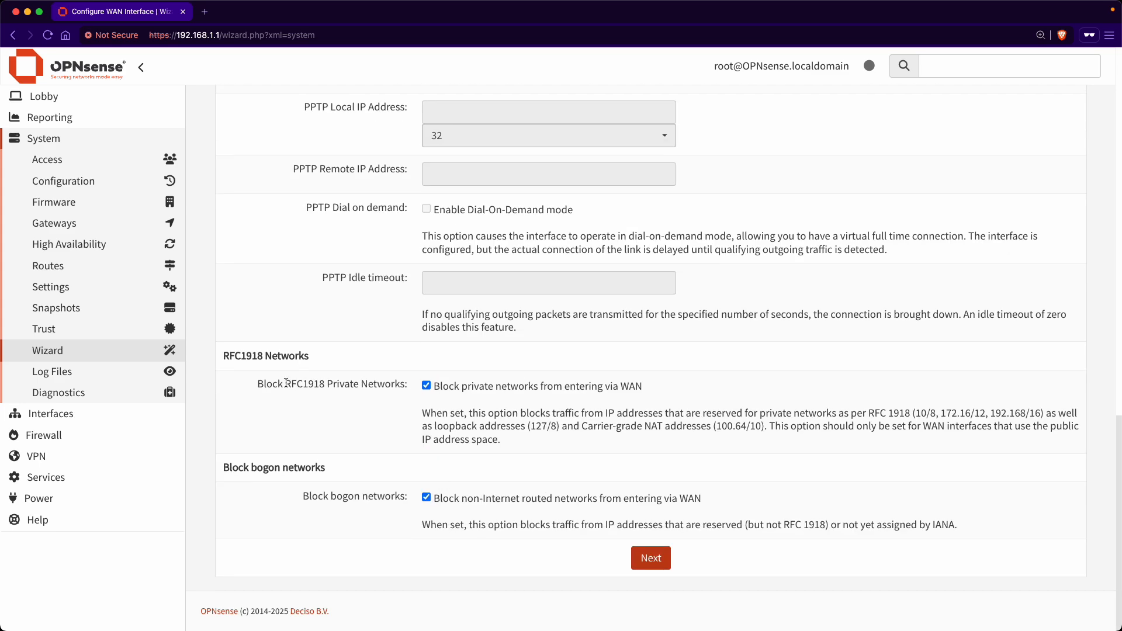
{"action": "left_click", "coordinate": [658, 559]}
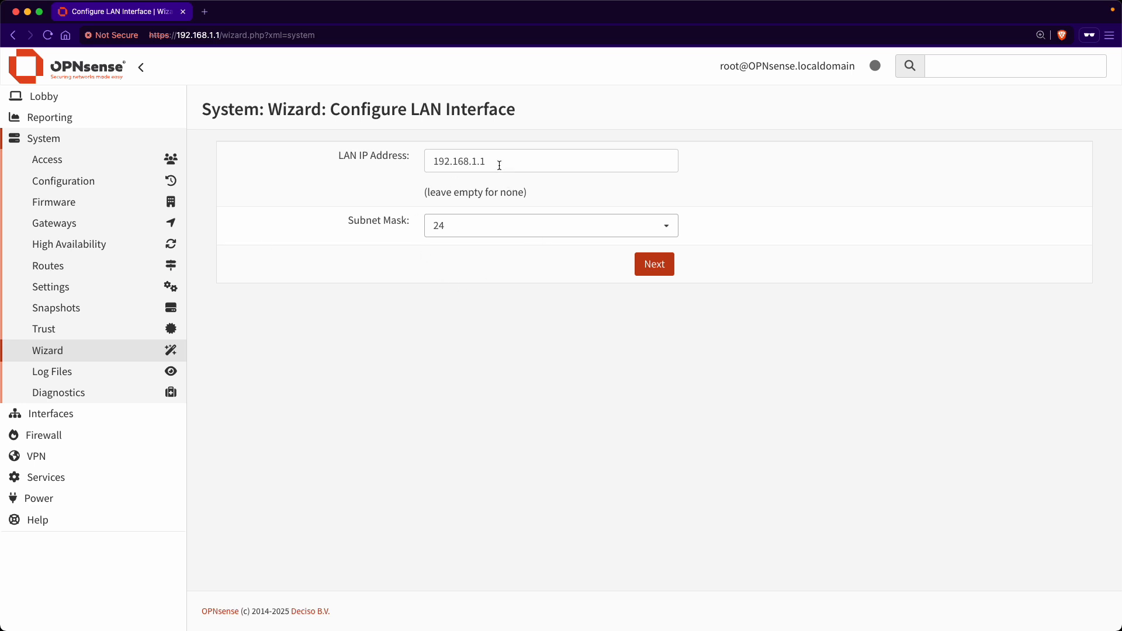
Step: Leave the LAN address at 192.168.1.1 with subnet 24 and continue to the root password step
{"action": "double_click", "coordinate": [220, 35]}
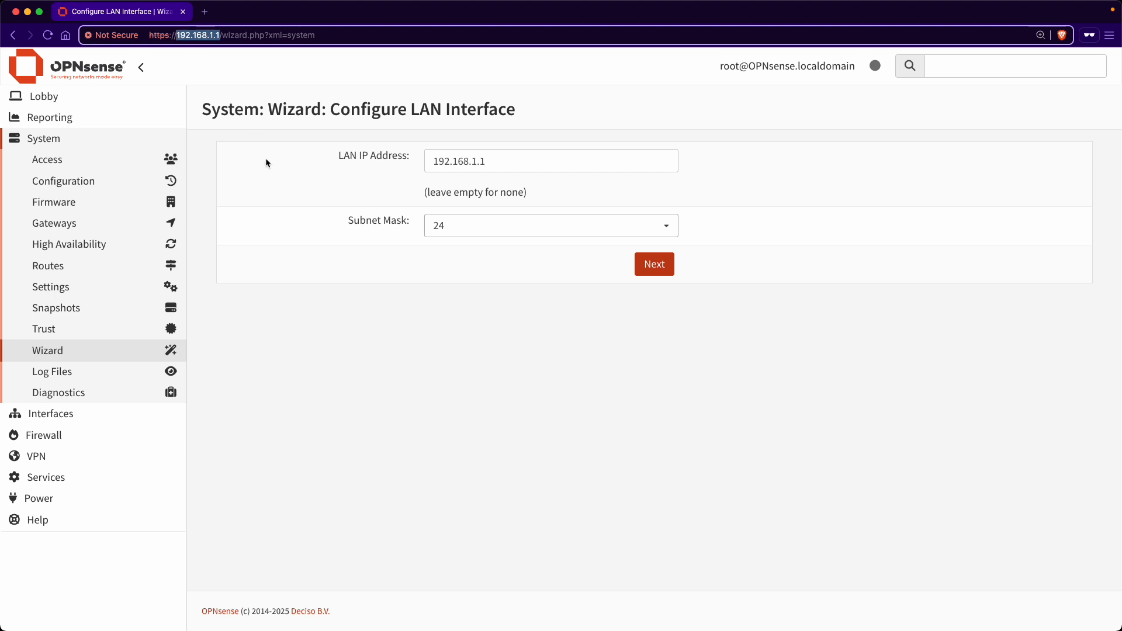
{"action": "left_click", "coordinate": [514, 163]}
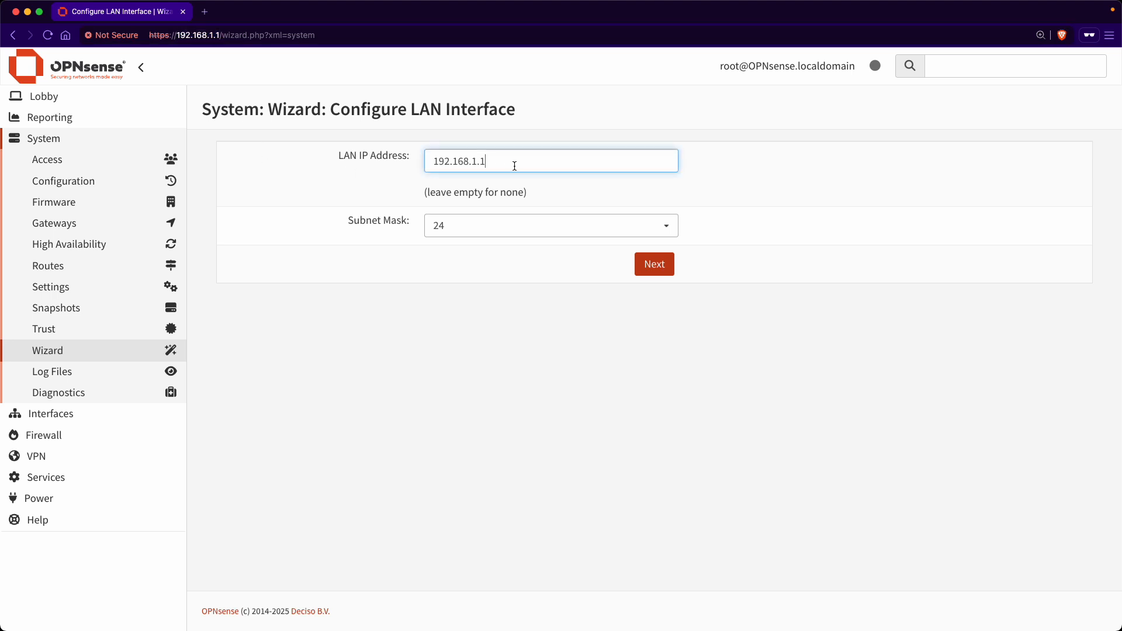
{"action": "left_click", "coordinate": [549, 374]}
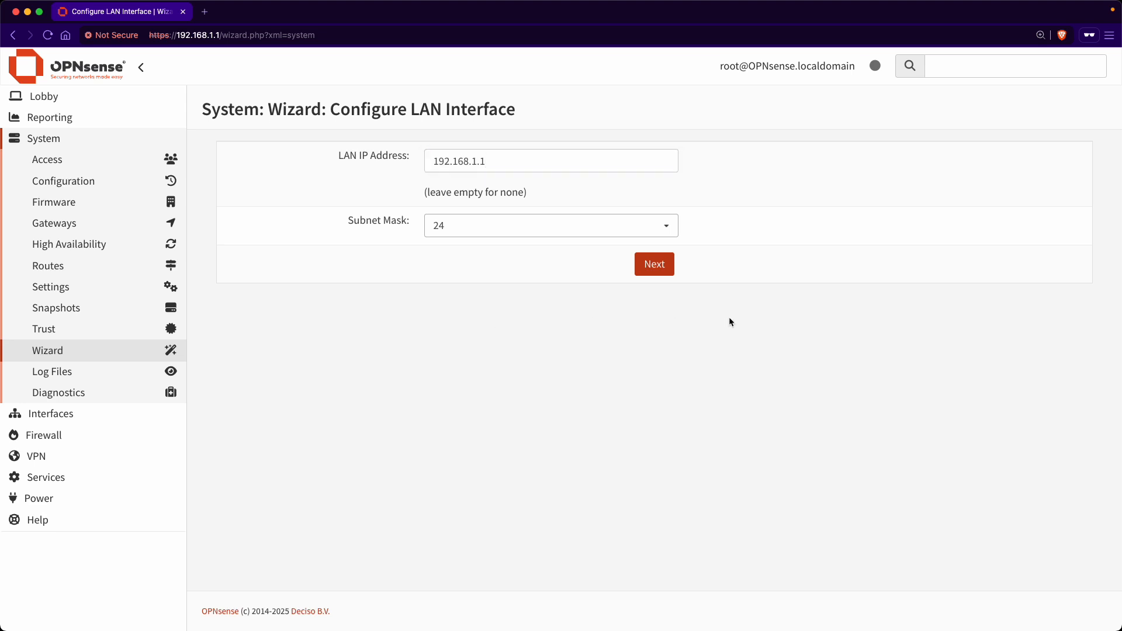
{"action": "left_click", "coordinate": [664, 266]}
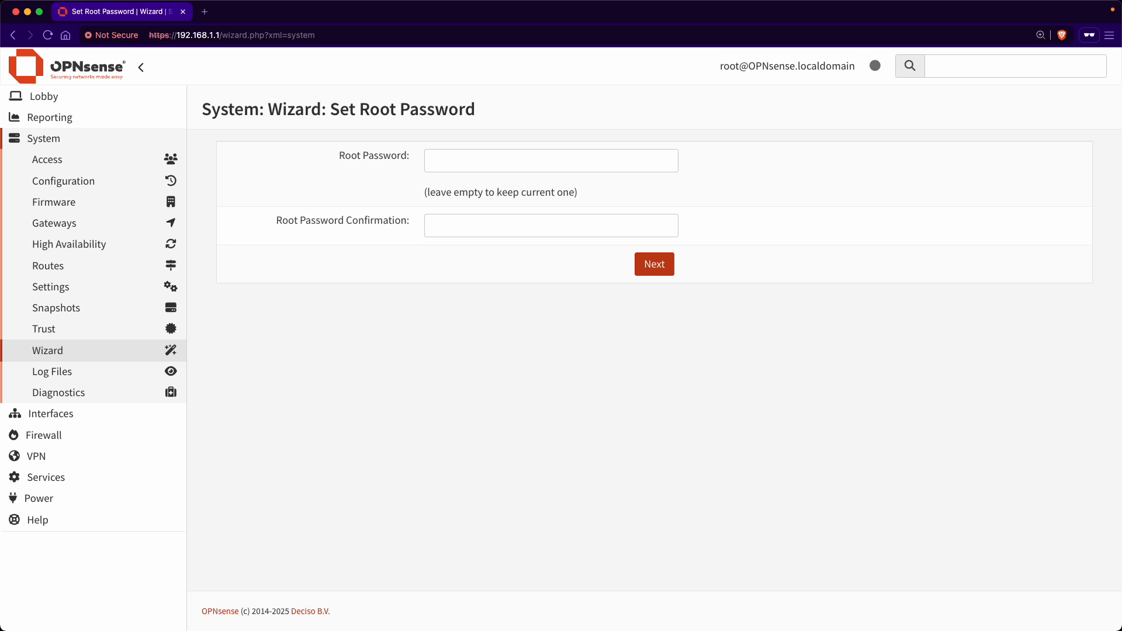
Step: Enter and confirm a new root password, then reload to apply the wizard configuration
{"action": "left_click", "coordinate": [491, 162]}
{"action": "type", "text": "********"}
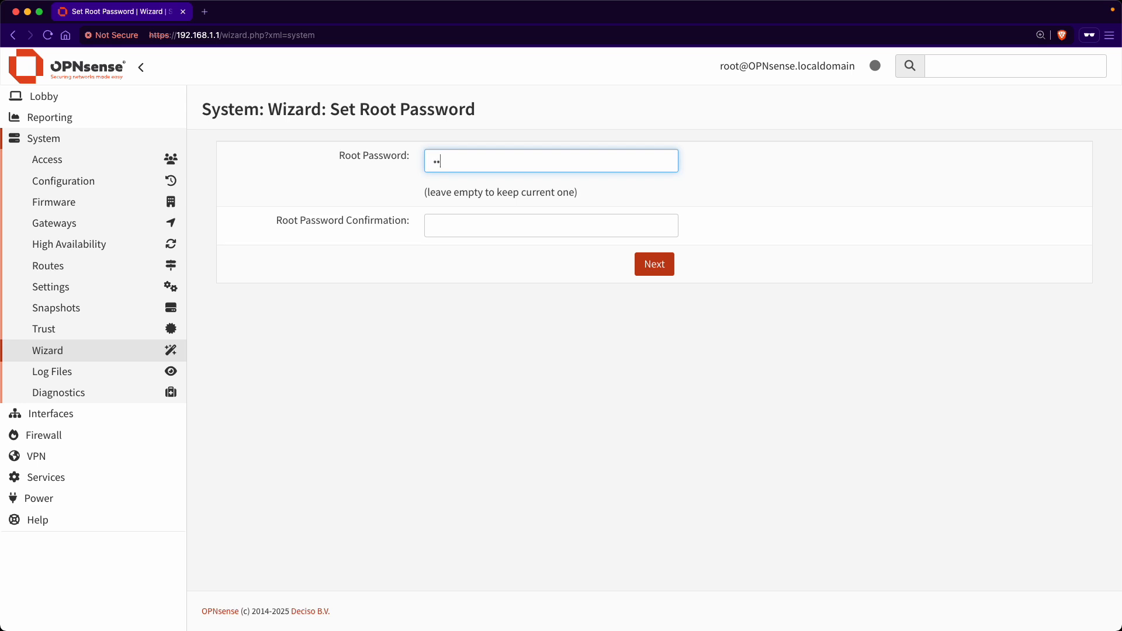
{"action": "type", "text": "***"}
{"action": "key", "text": "Tab"}
{"action": "type", "text": "********"}
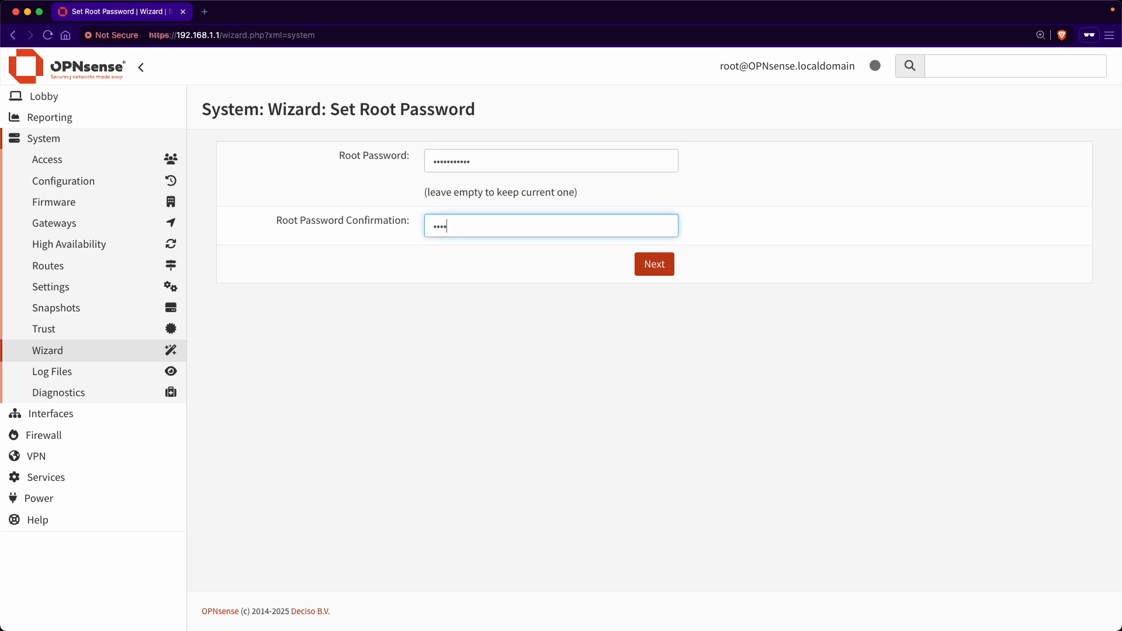
{"action": "type", "text": "***"}
{"action": "left_click", "coordinate": [646, 271]}
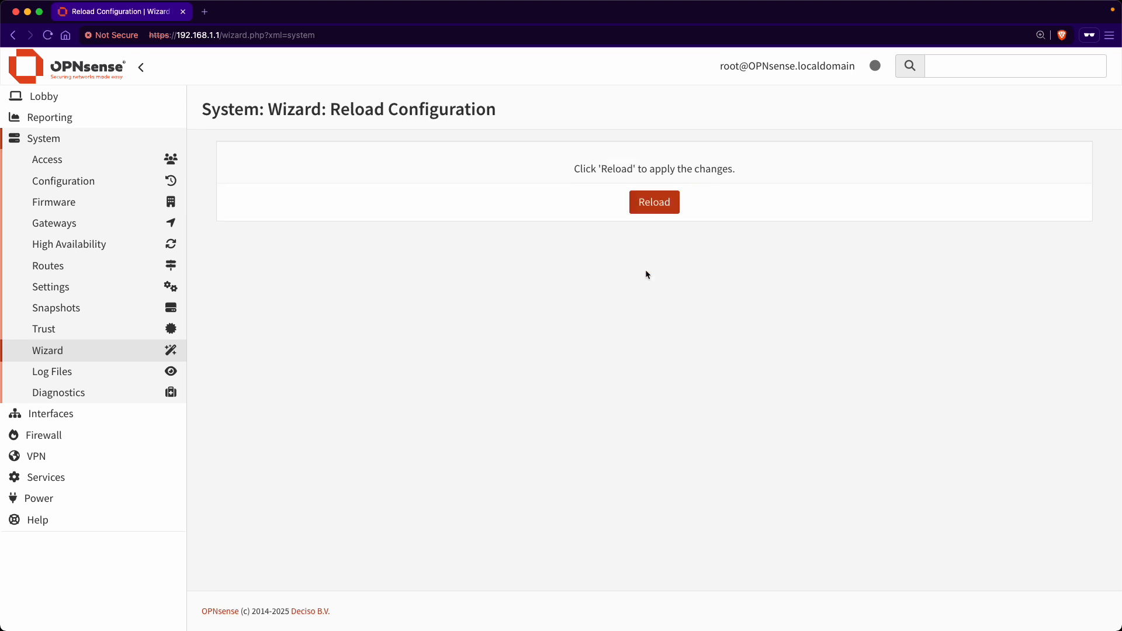
{"action": "left_click", "coordinate": [672, 205]}
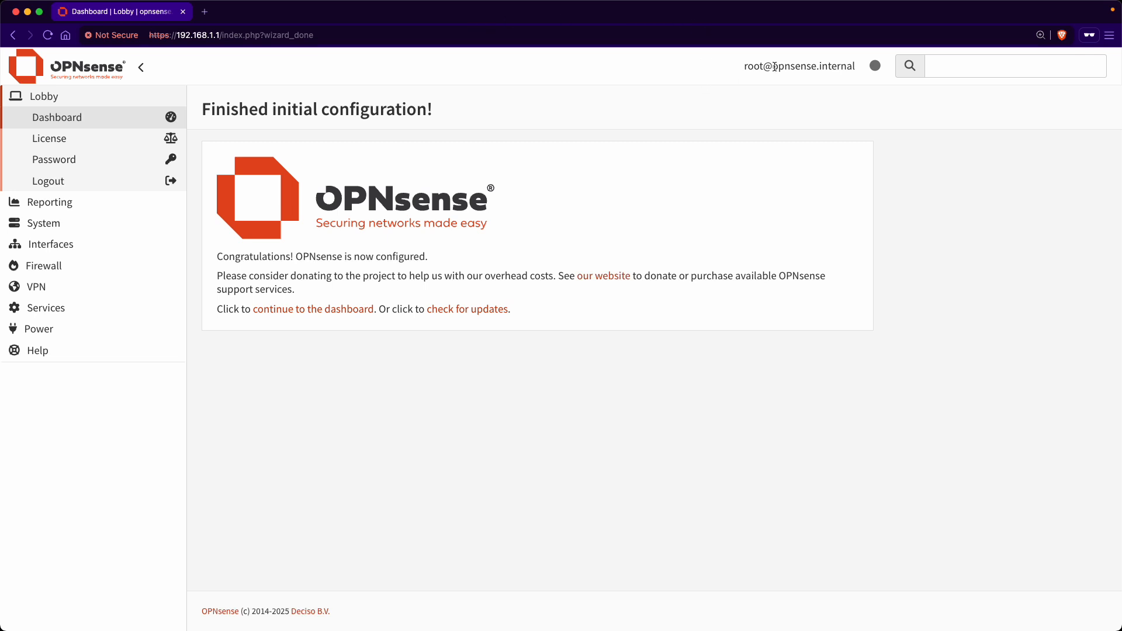
Step: Select and deselect the opnsense.internal hostname text, then open a new private tab
{"action": "left_click_drag", "start_coordinate": [775, 67], "coordinate": [851, 67]}
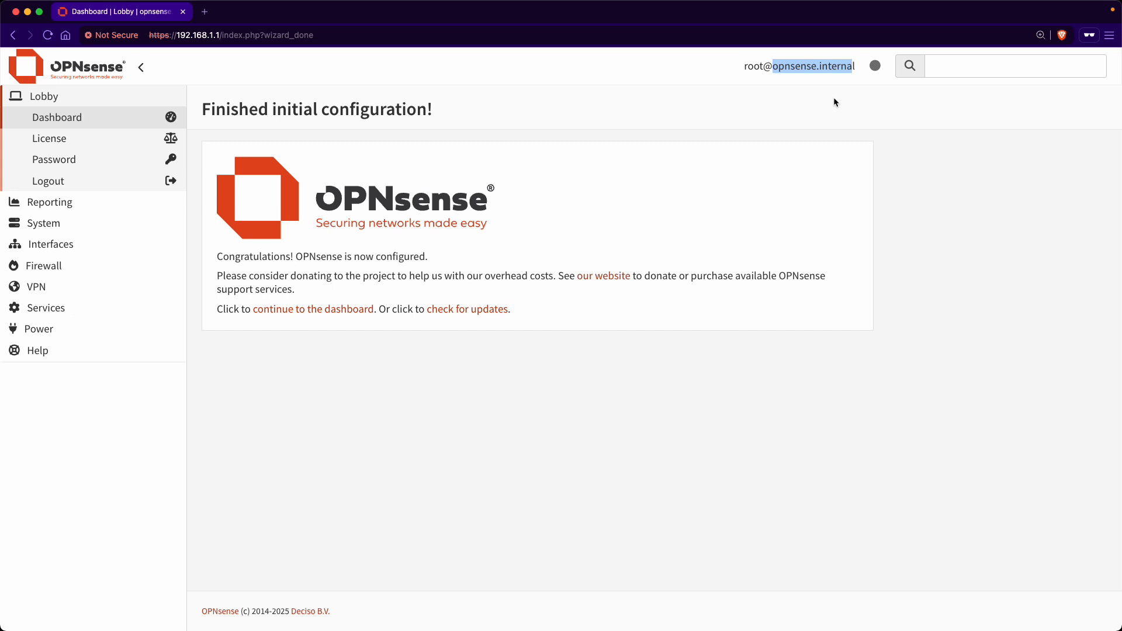
{"action": "left_click", "coordinate": [834, 98]}
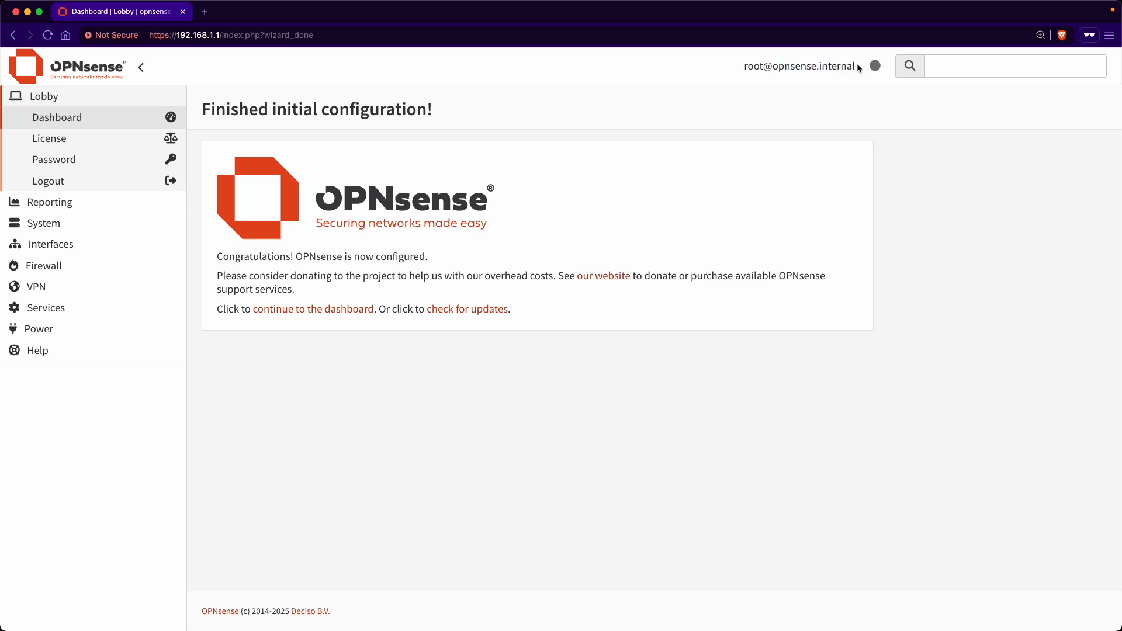
{"action": "left_click_drag", "start_coordinate": [857, 67], "coordinate": [778, 66]}
{"action": "left_click", "coordinate": [839, 64]}
{"action": "left_click", "coordinate": [777, 67]}
{"action": "left_click", "coordinate": [205, 12]}
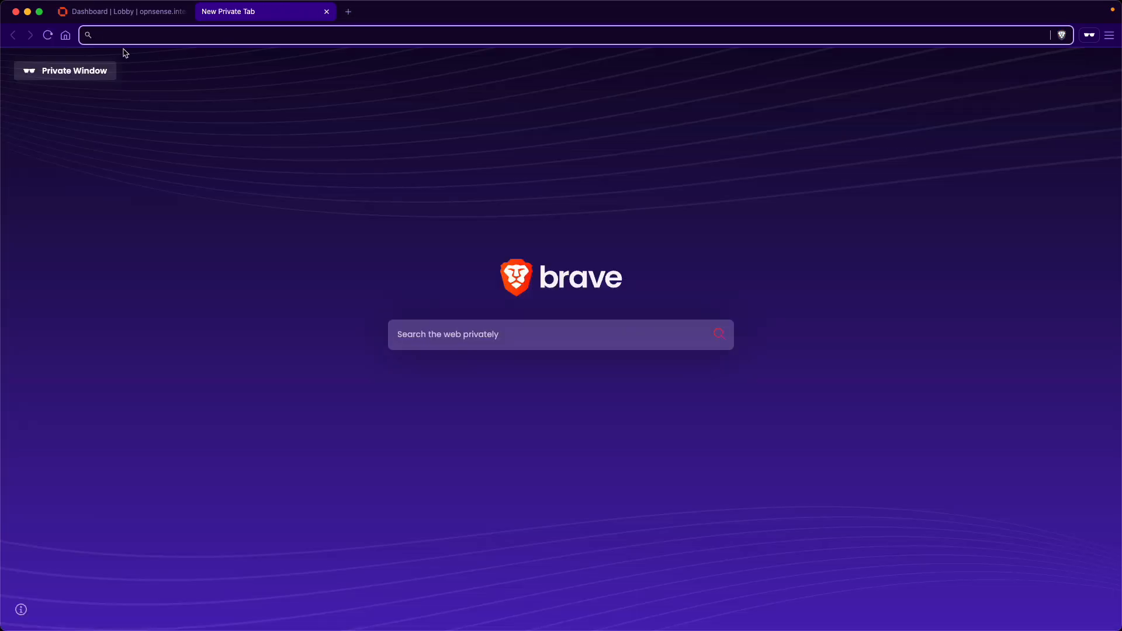
{"action": "type", "text": "o"}
{"action": "type", "text": "opn"}
{"action": "key", "text": "Return"}
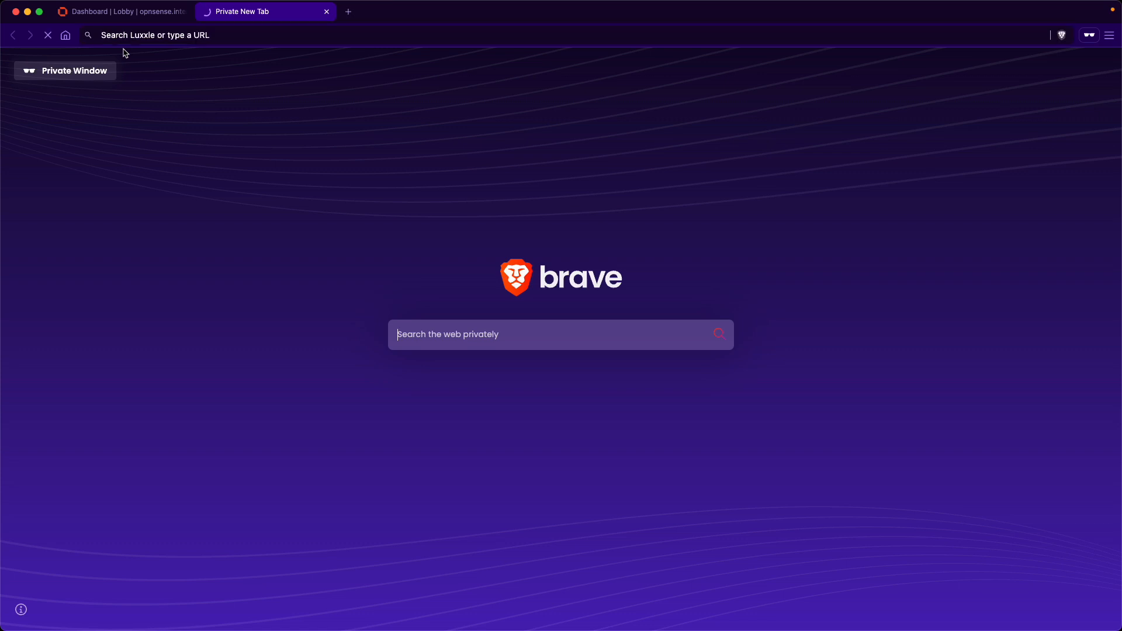
{"action": "left_click", "coordinate": [414, 343]}
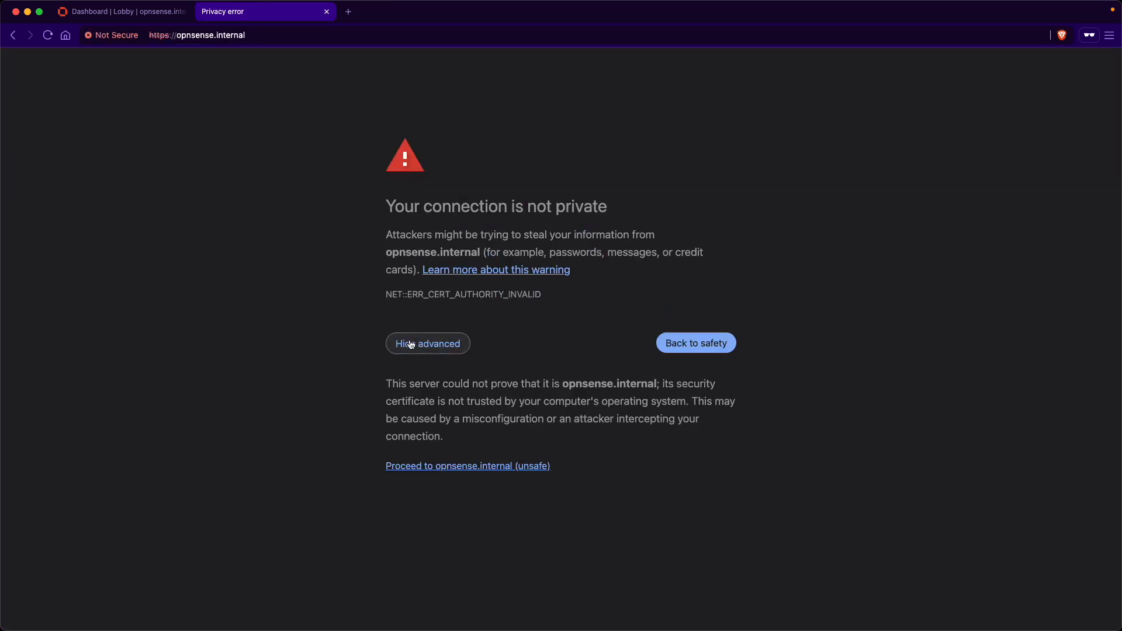
{"action": "left_click", "coordinate": [460, 467]}
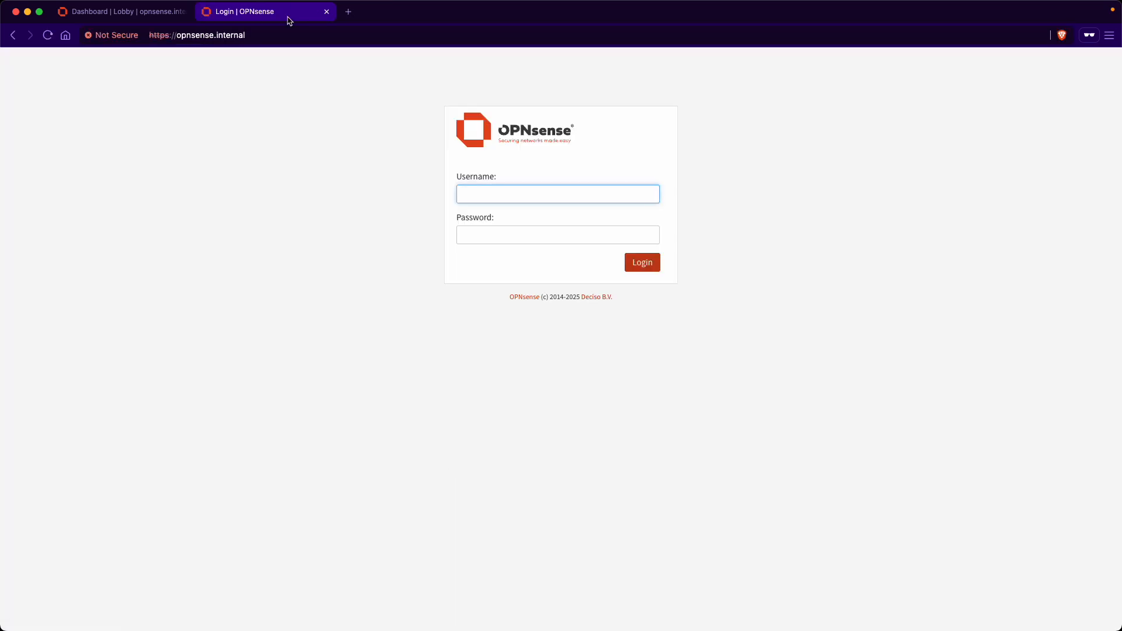
Step: Close the old tab and log in as root with the admin password
{"action": "left_click", "coordinate": [185, 12]}
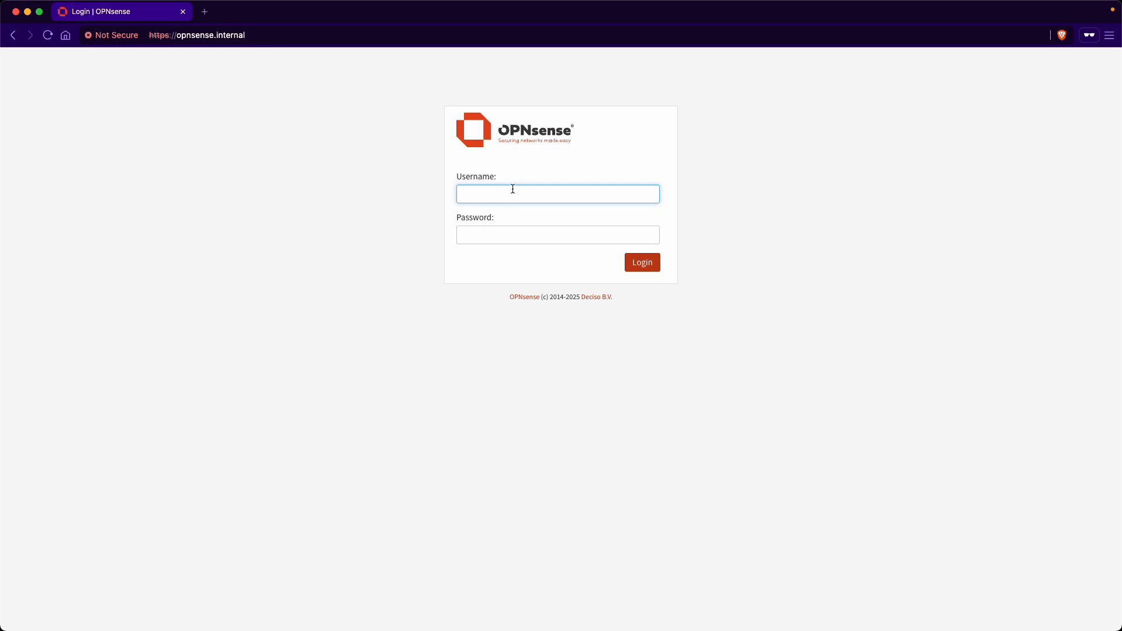
{"action": "type", "text": "root"}
{"action": "key", "text": "Tab"}
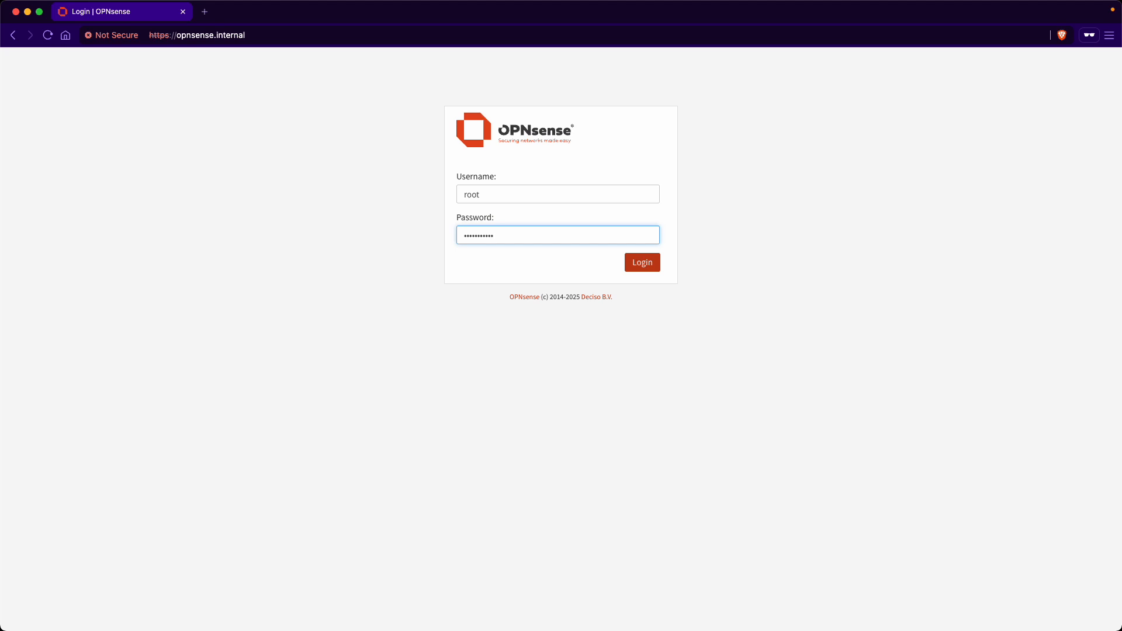
{"action": "key", "text": "Return"}
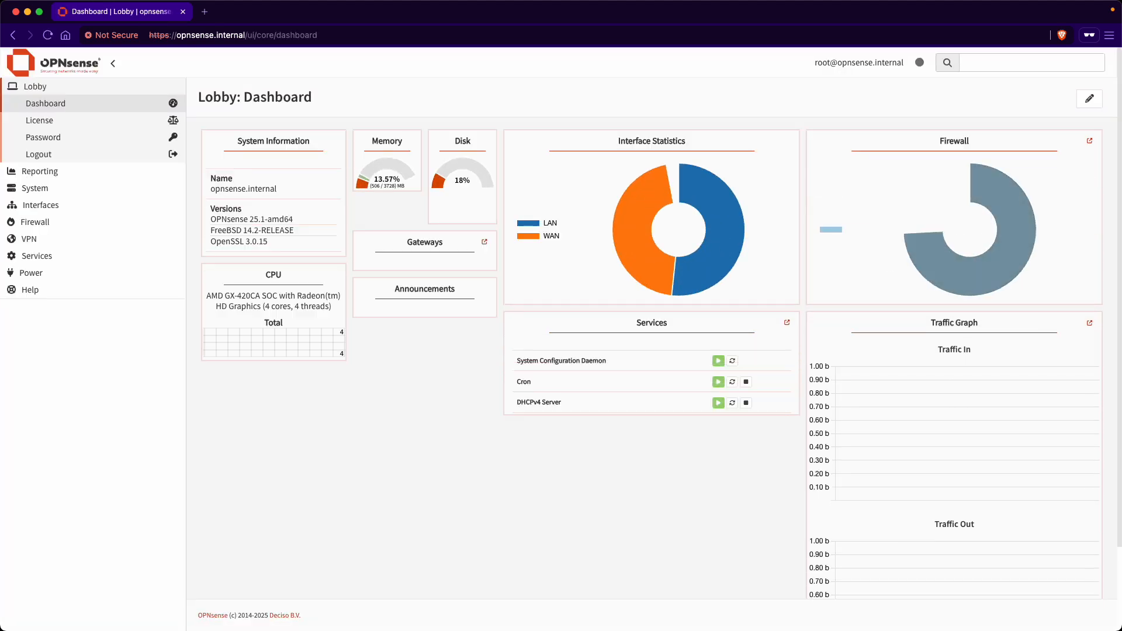
Step: Zoom the dashboard to 125%, open System > Wizard, and expand Lobby in the sidebar
{"action": "key", "text": "super+equal"}
{"action": "key", "text": "super+equal"}
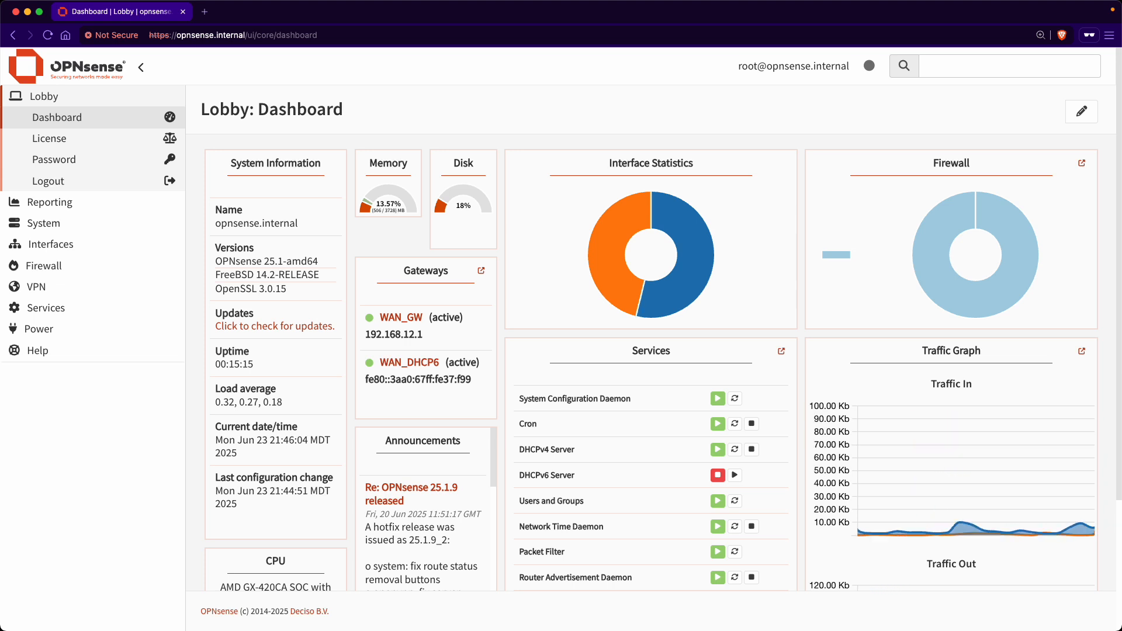
{"action": "left_click", "coordinate": [51, 223]}
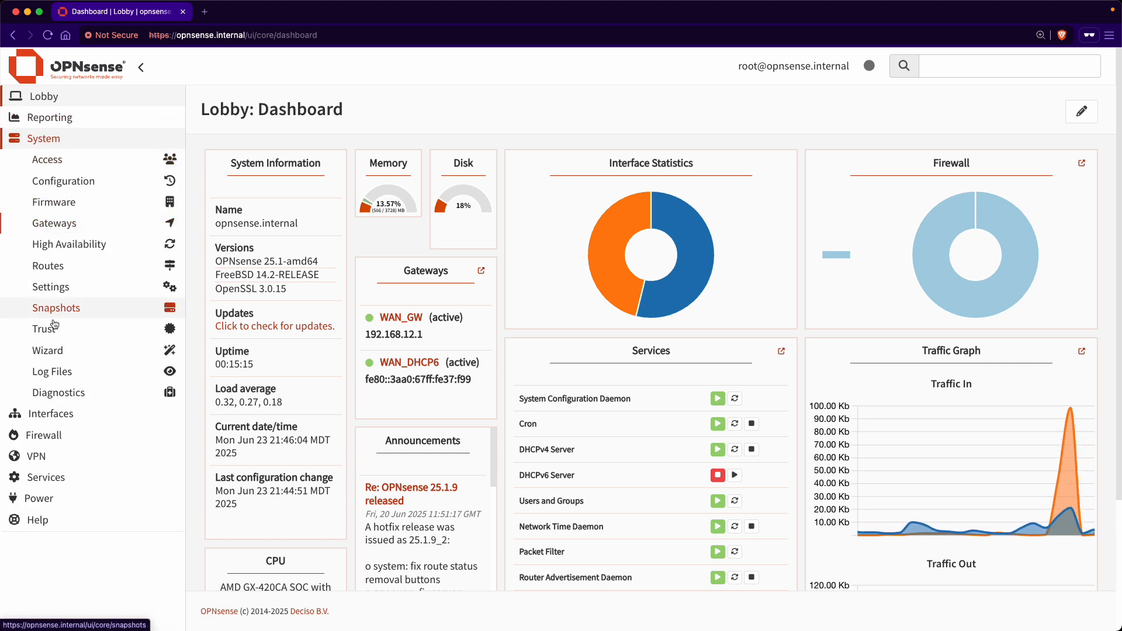
{"action": "left_click", "coordinate": [50, 349]}
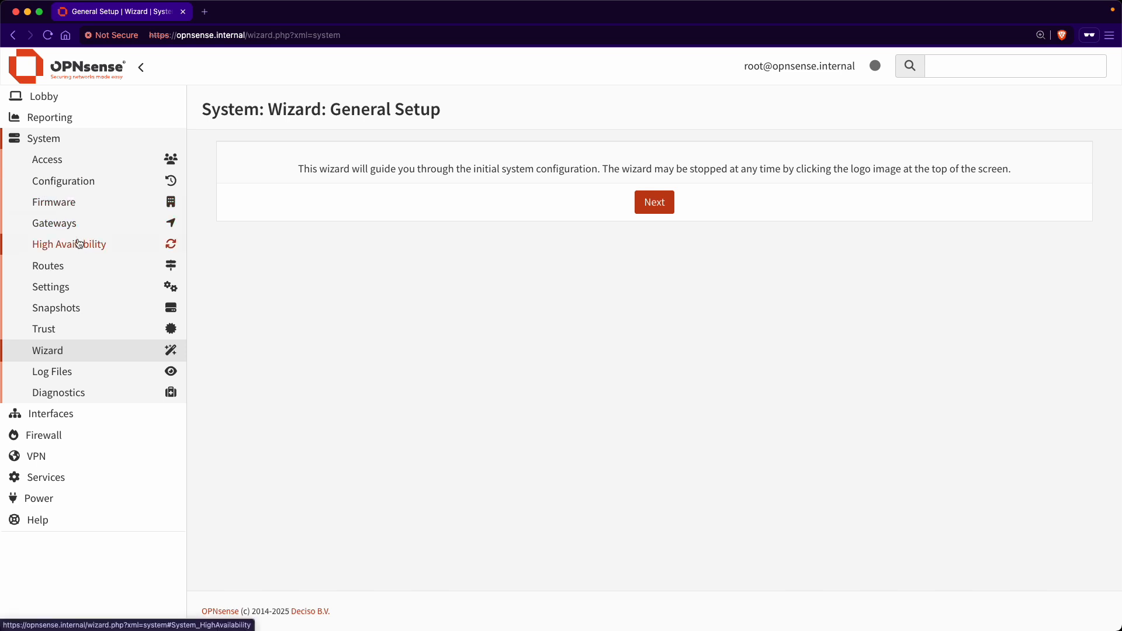
{"action": "left_click", "coordinate": [57, 97]}
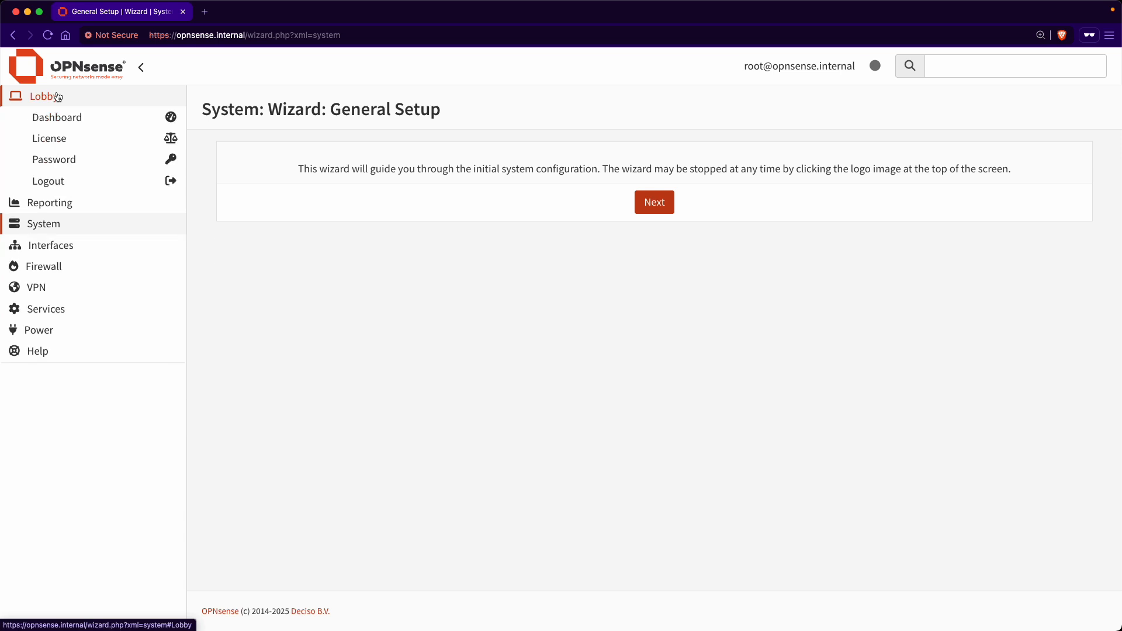
Step: Open Lobby > Password, visit the old and new password fields, then expand System > Settings
{"action": "left_click", "coordinate": [71, 163]}
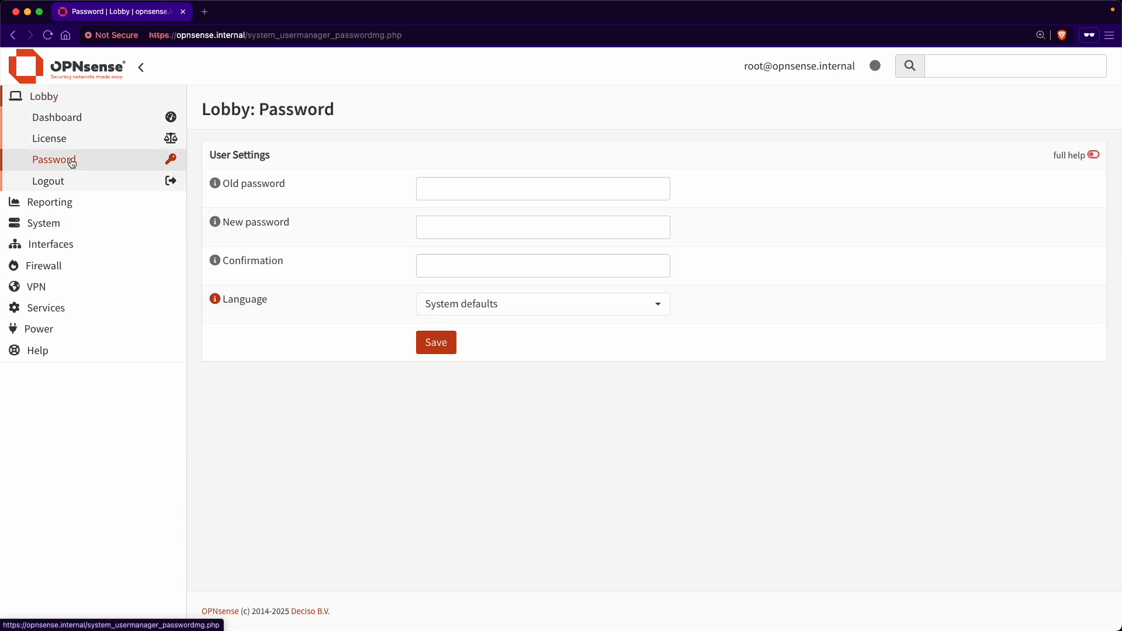
{"action": "left_click", "coordinate": [534, 190]}
{"action": "left_click", "coordinate": [498, 230]}
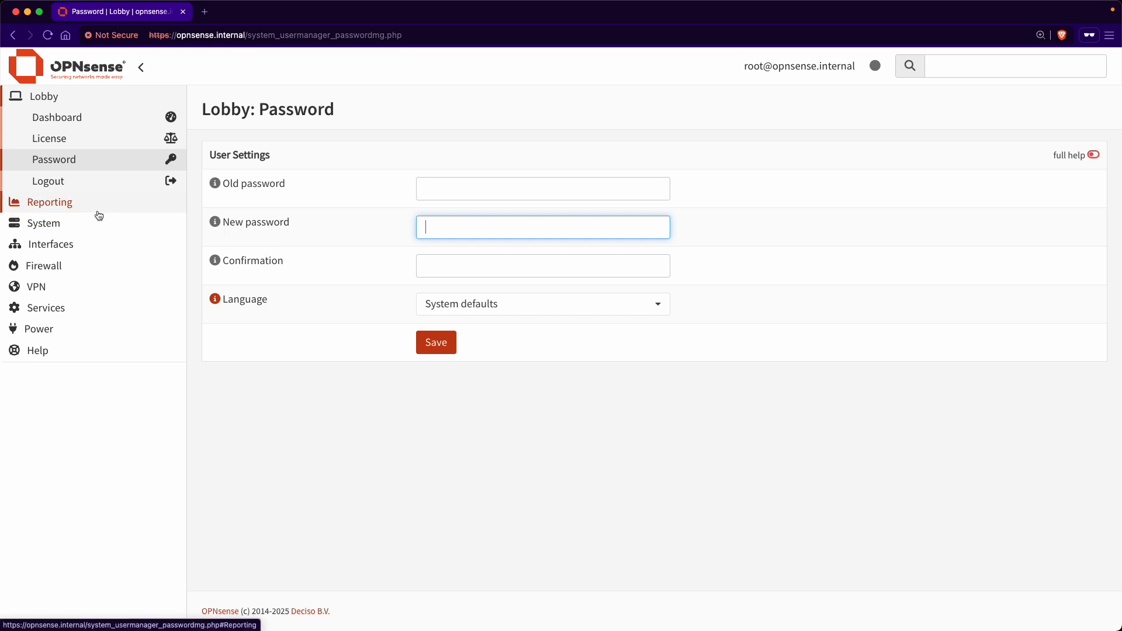
{"action": "left_click", "coordinate": [75, 223]}
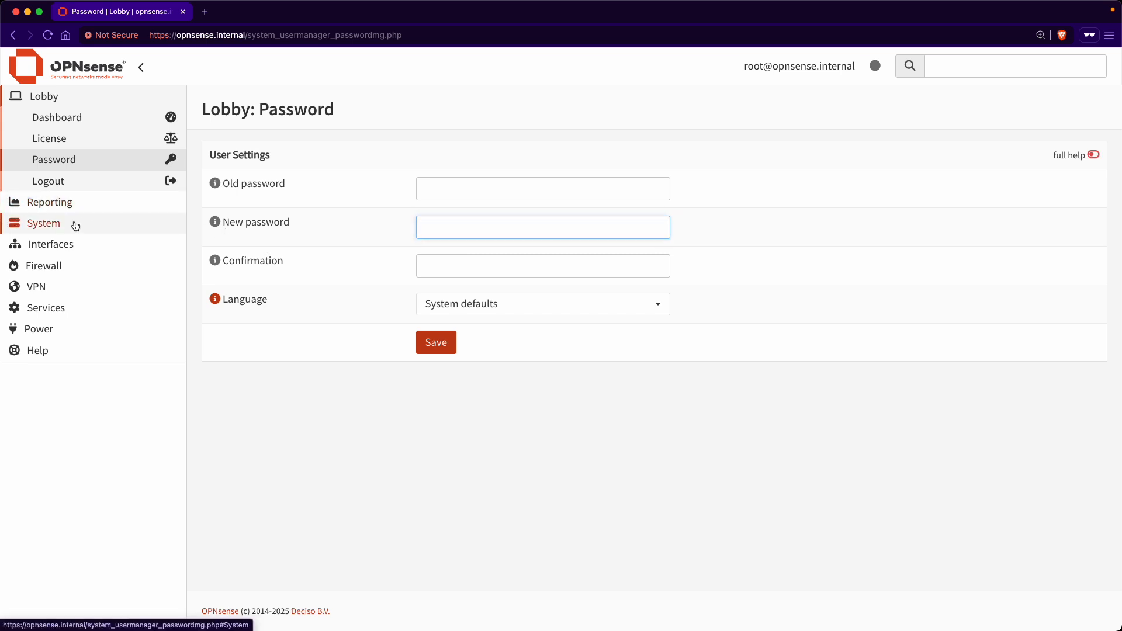
{"action": "left_click", "coordinate": [59, 286]}
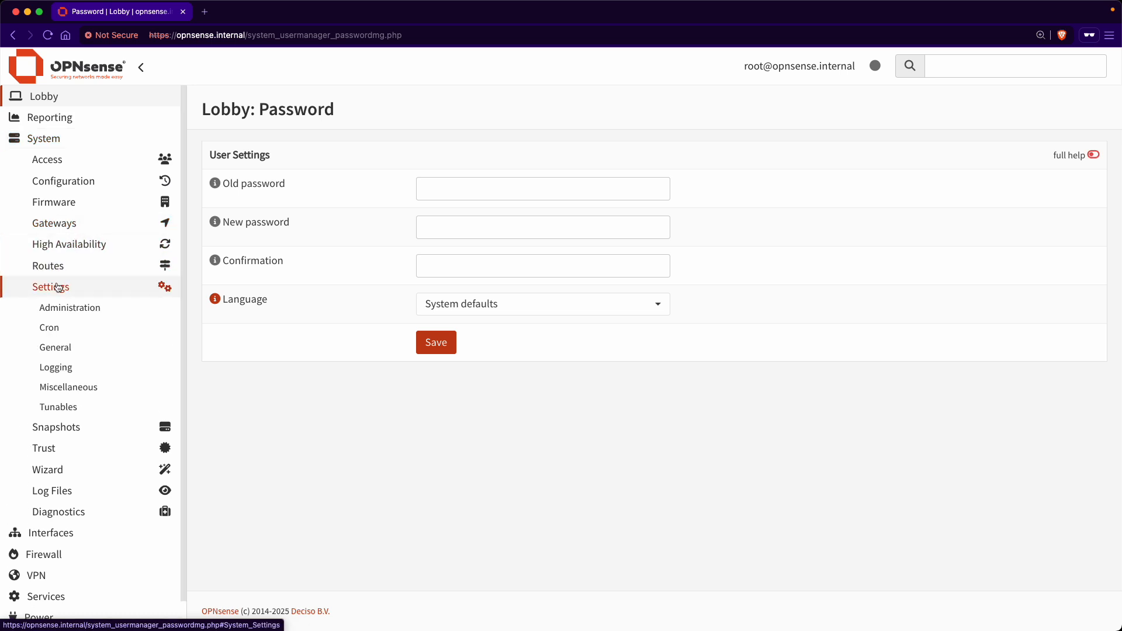
Step: Open System > Settings > General and scroll through hostname, domain, time zone and DNS options
{"action": "left_click", "coordinate": [53, 347]}
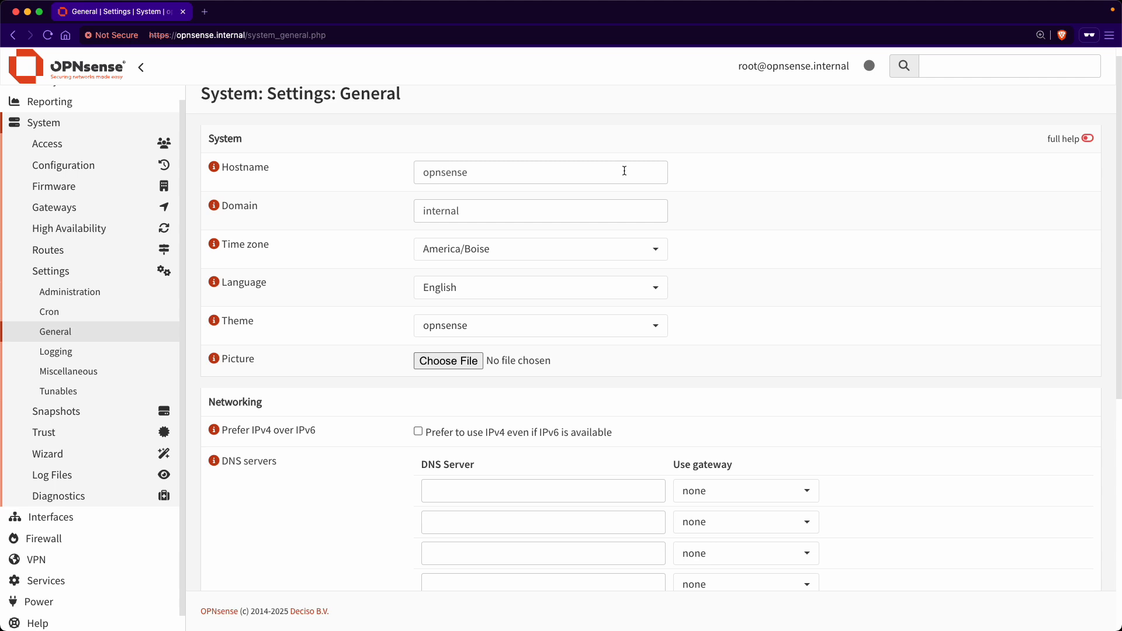
{"action": "left_click", "coordinate": [604, 209]}
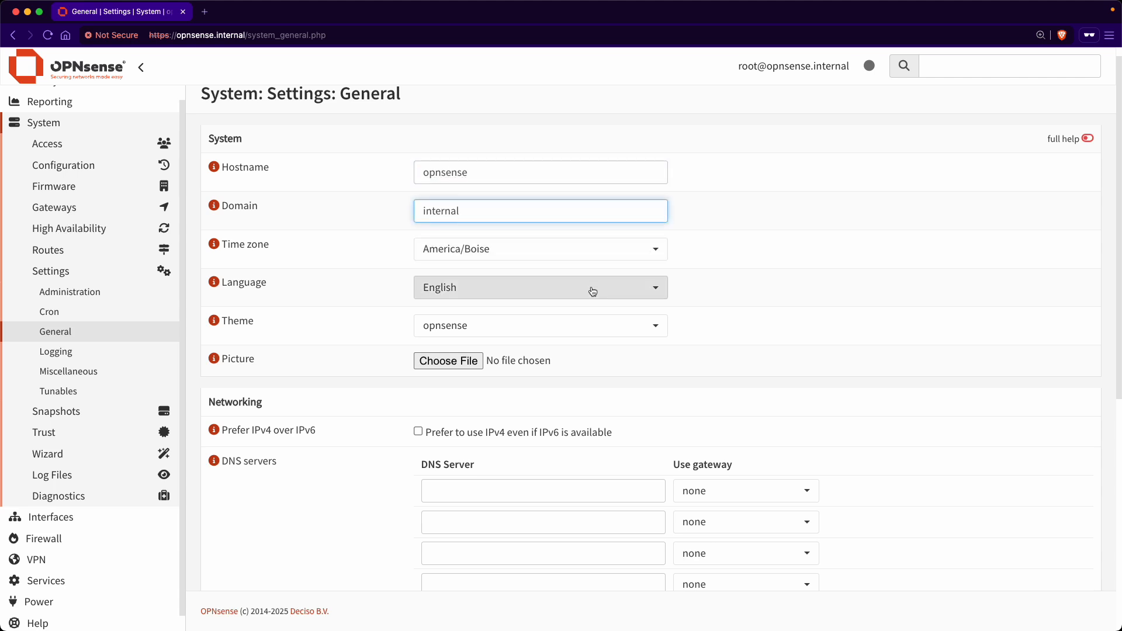
{"action": "scroll", "coordinate": [797, 326], "scroll_direction": "down", "scroll_amount": 5}
{"action": "scroll", "coordinate": [799, 332], "scroll_direction": "down", "scroll_amount": 3}
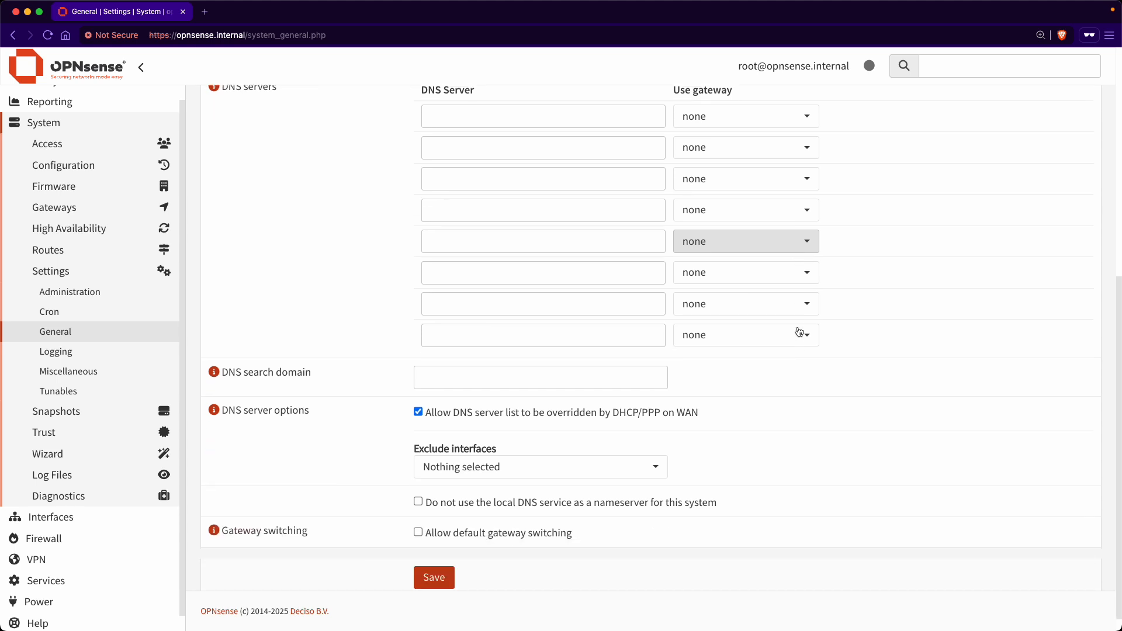
{"action": "scroll", "coordinate": [799, 331], "scroll_direction": "up", "scroll_amount": 2}
{"action": "scroll", "coordinate": [798, 331], "scroll_direction": "down", "scroll_amount": 2}
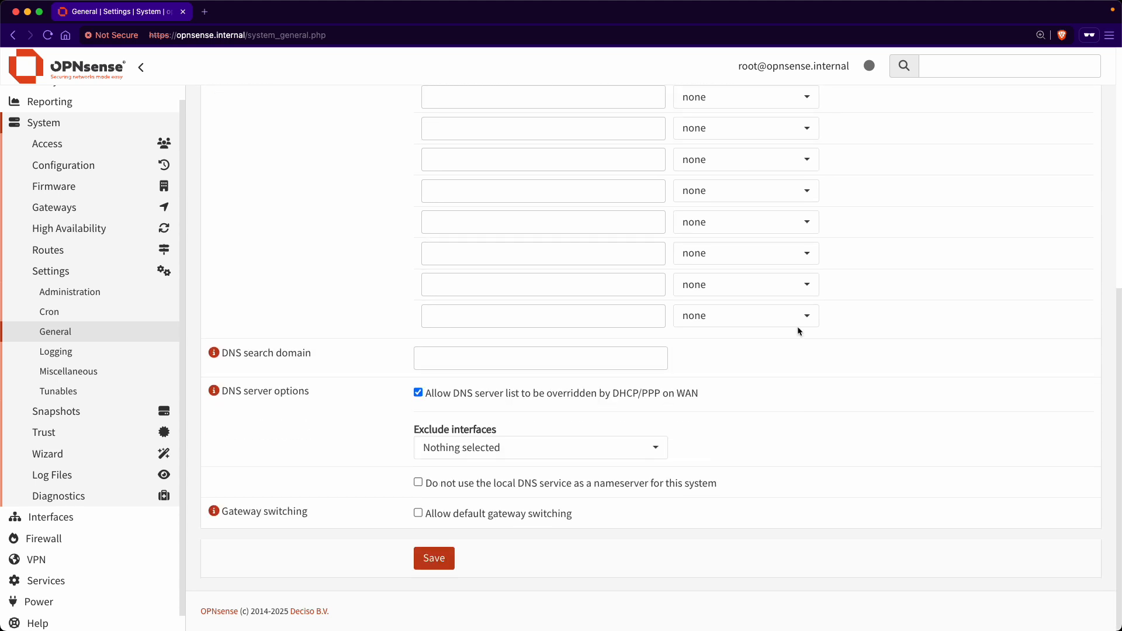
{"action": "scroll", "coordinate": [797, 326], "scroll_direction": "up", "scroll_amount": 7}
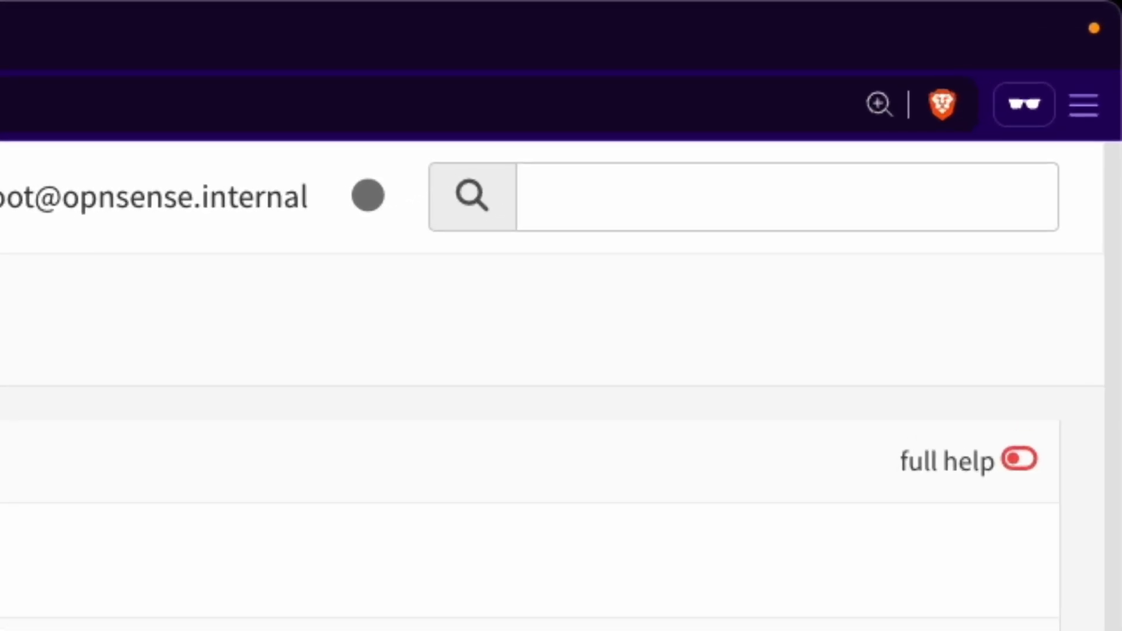
Step: Search the settings for 'password' and open the Lobby password page
{"action": "left_click", "coordinate": [616, 204]}
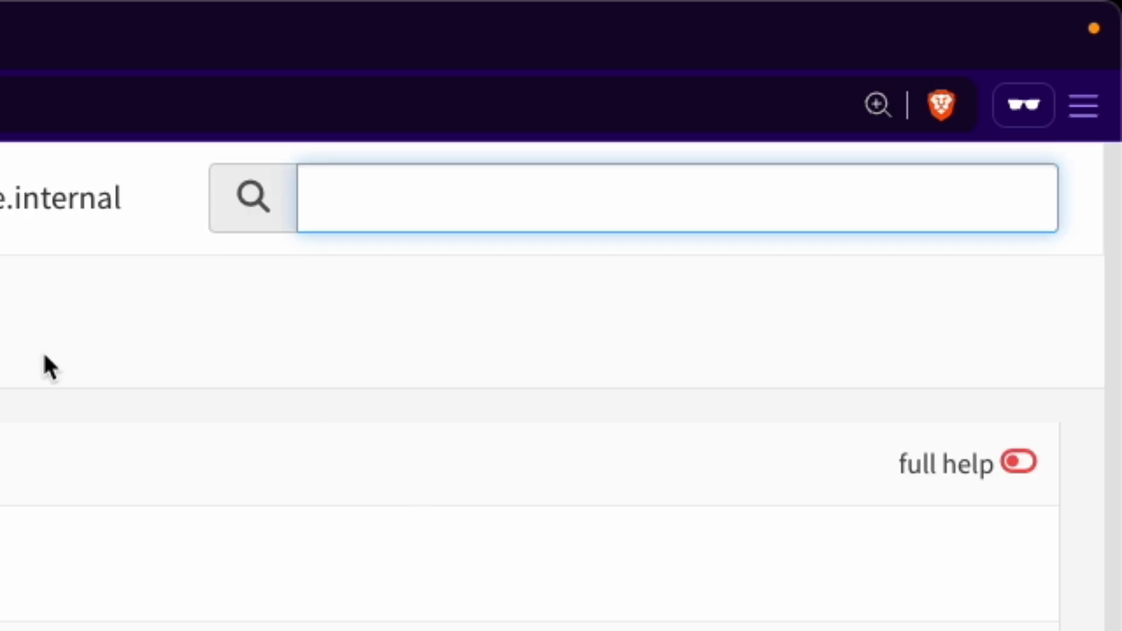
{"action": "type", "text": "passwor"}
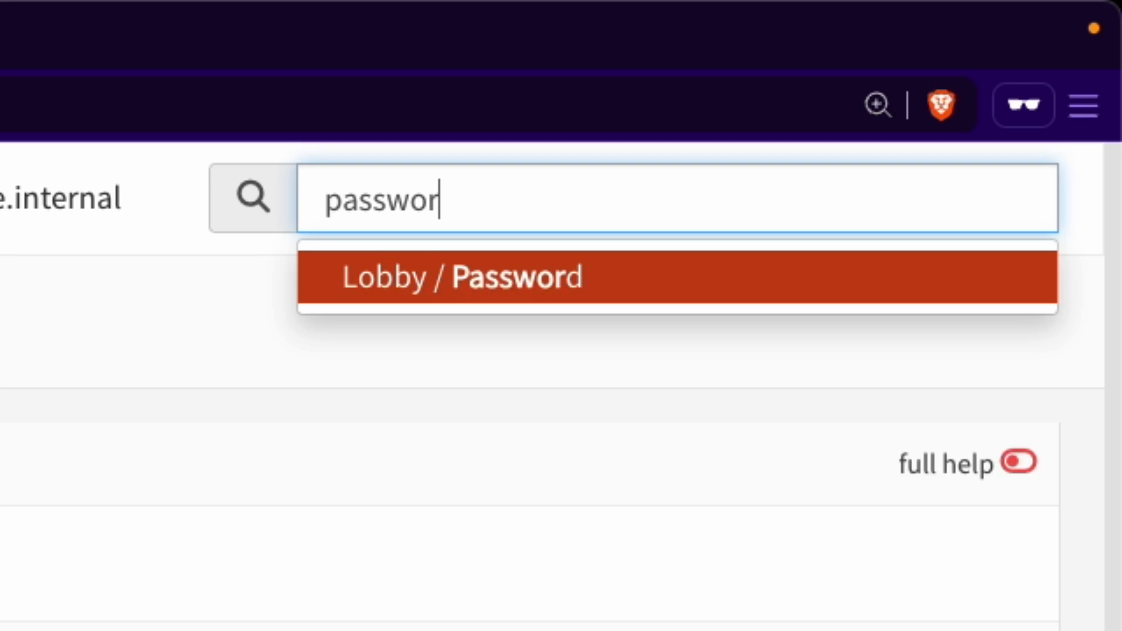
{"action": "type", "text": "d"}
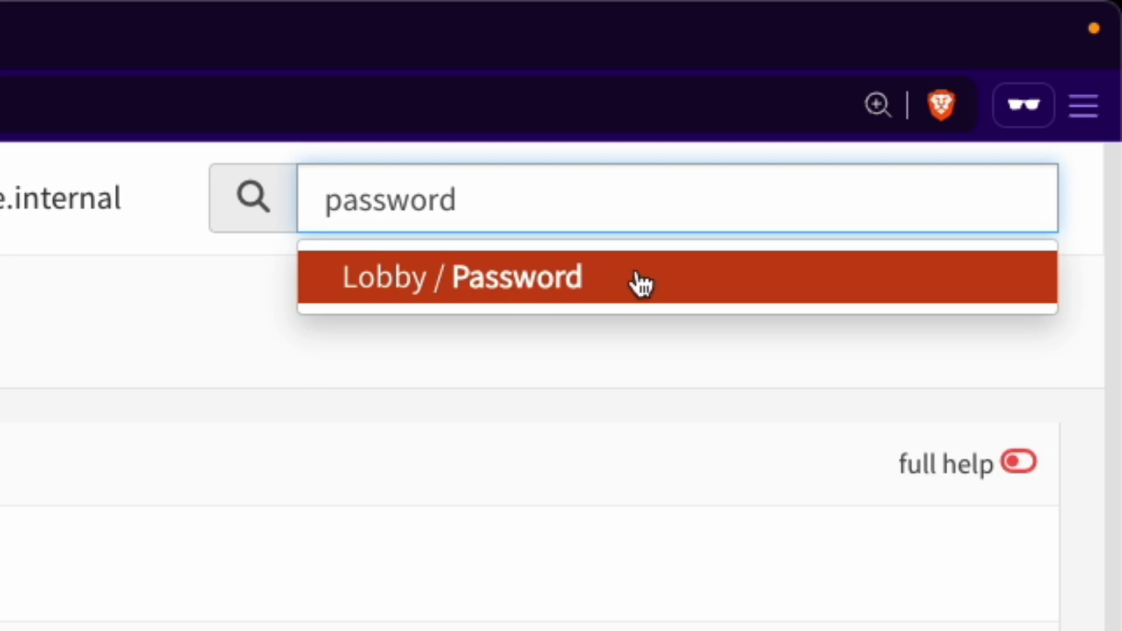
{"action": "left_click", "coordinate": [63, 95]}
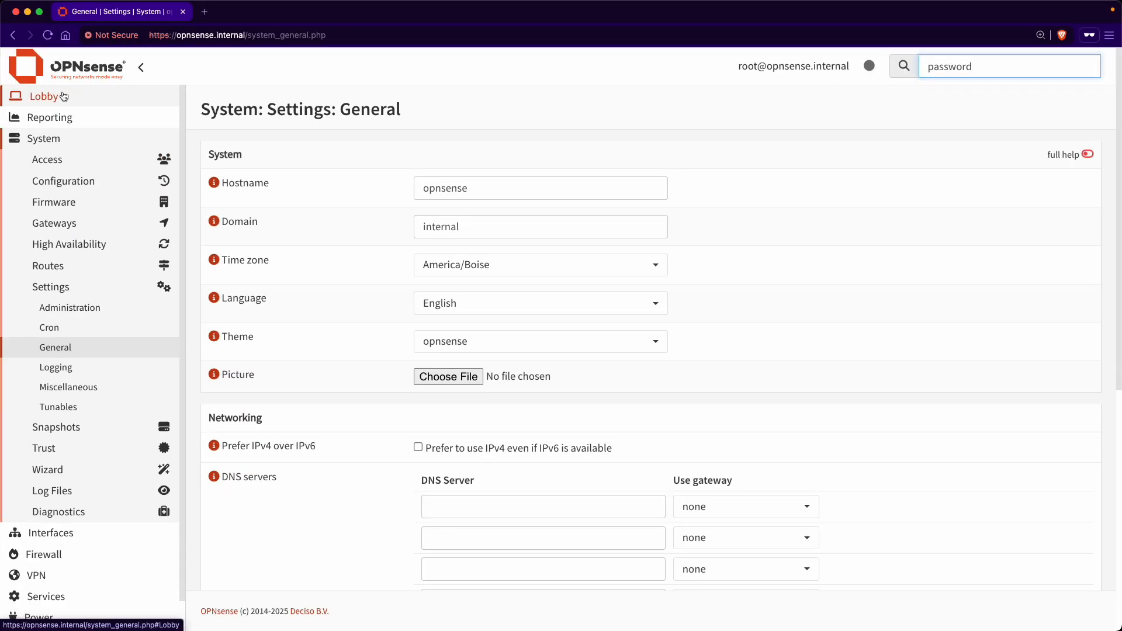
{"action": "left_click", "coordinate": [54, 159]}
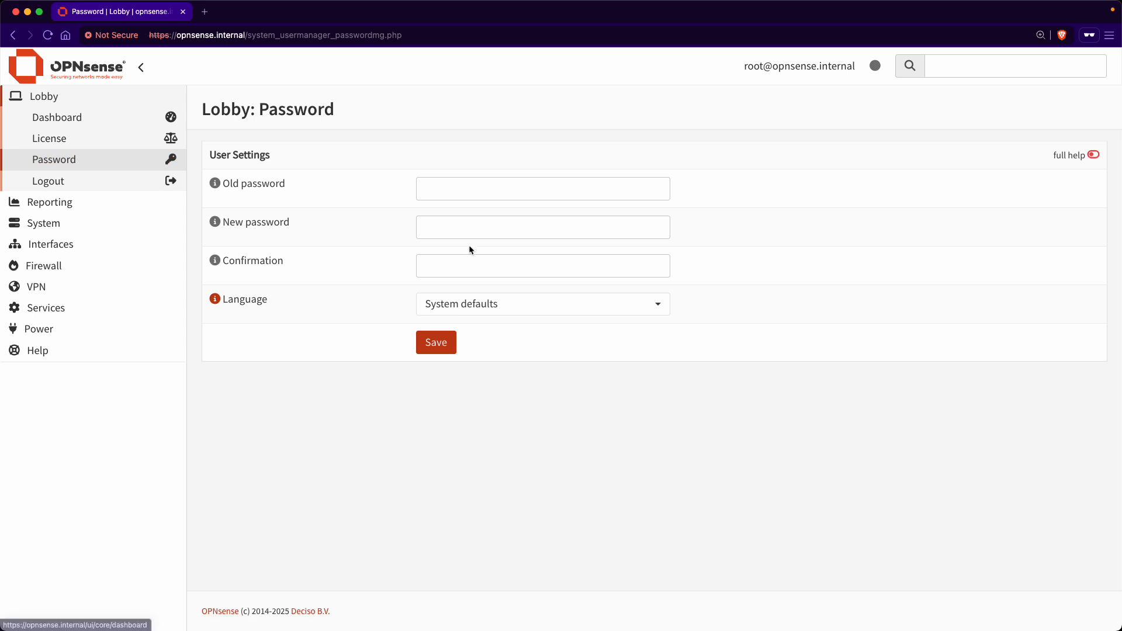
Step: Dismiss the top search box and return to the Lobby dashboard
{"action": "left_click", "coordinate": [981, 75]}
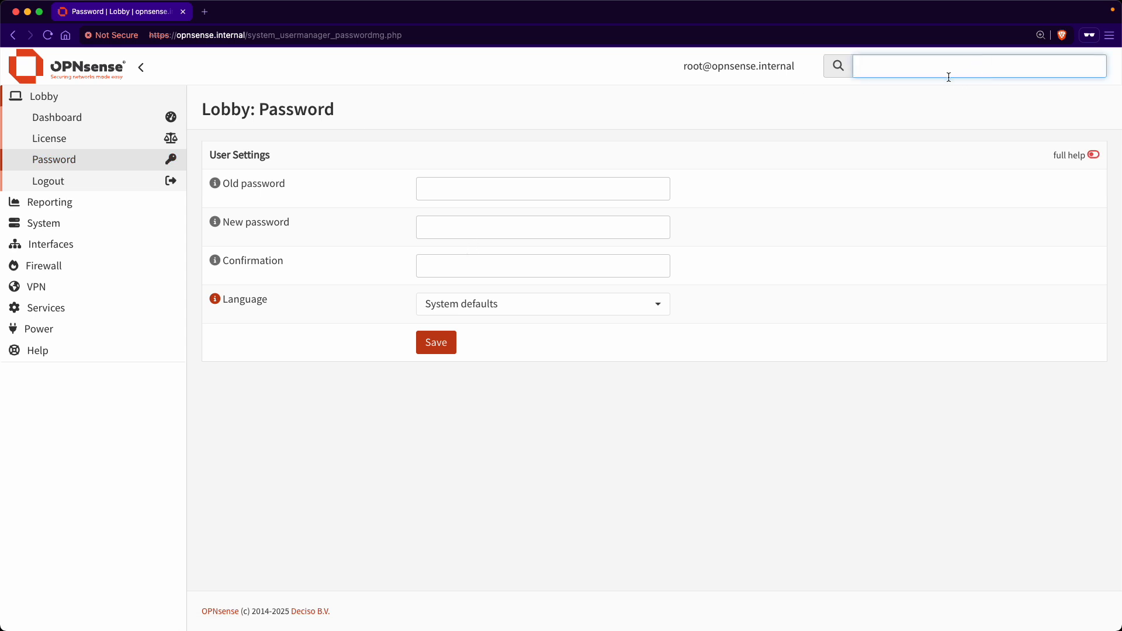
{"action": "left_click", "coordinate": [922, 114]}
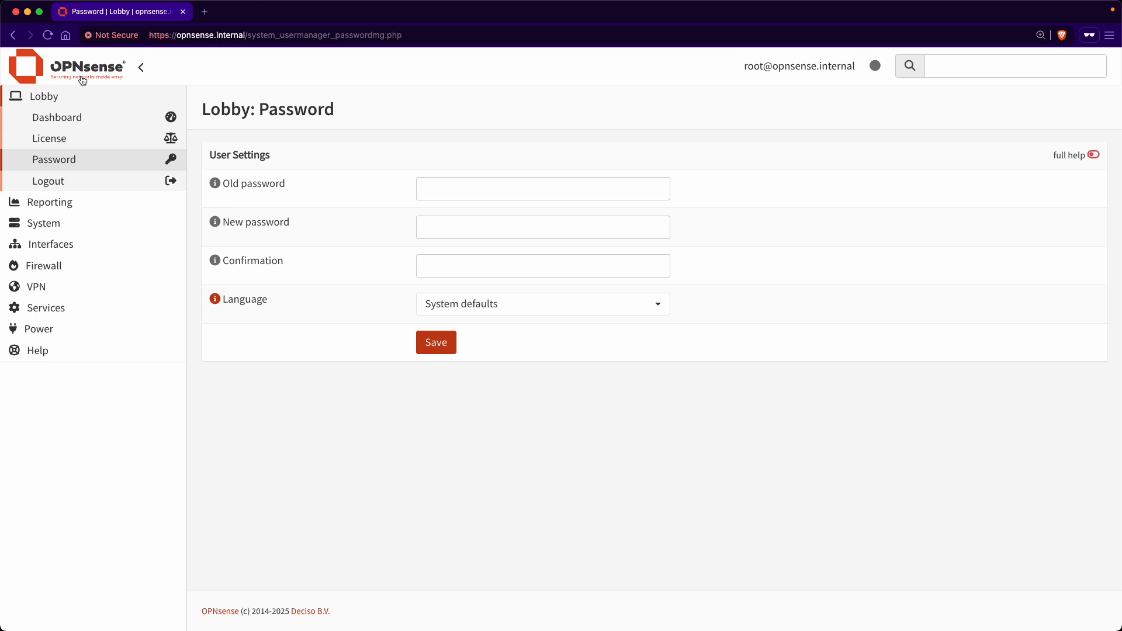
{"action": "left_click", "coordinate": [63, 118]}
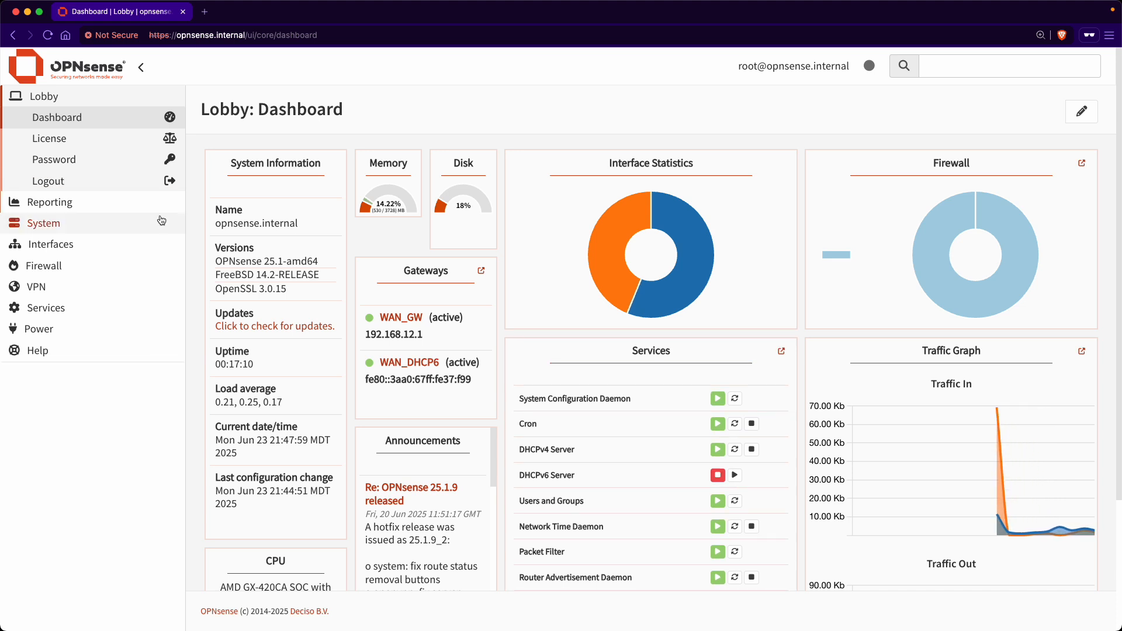
Step: Scroll through the dashboard widgets, then check for firmware updates from System Information
{"action": "scroll", "coordinate": [325, 229], "scroll_direction": "down", "scroll_amount": 1}
{"action": "scroll", "coordinate": [325, 229], "scroll_direction": "down", "scroll_amount": 3}
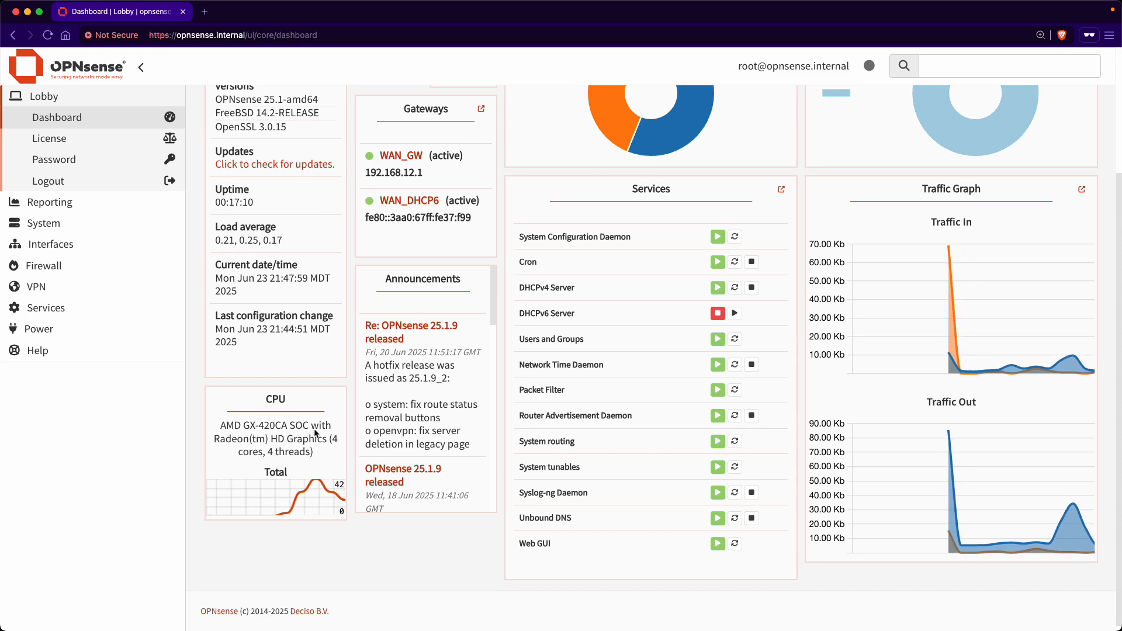
{"action": "scroll", "coordinate": [314, 432], "scroll_direction": "up", "scroll_amount": 3}
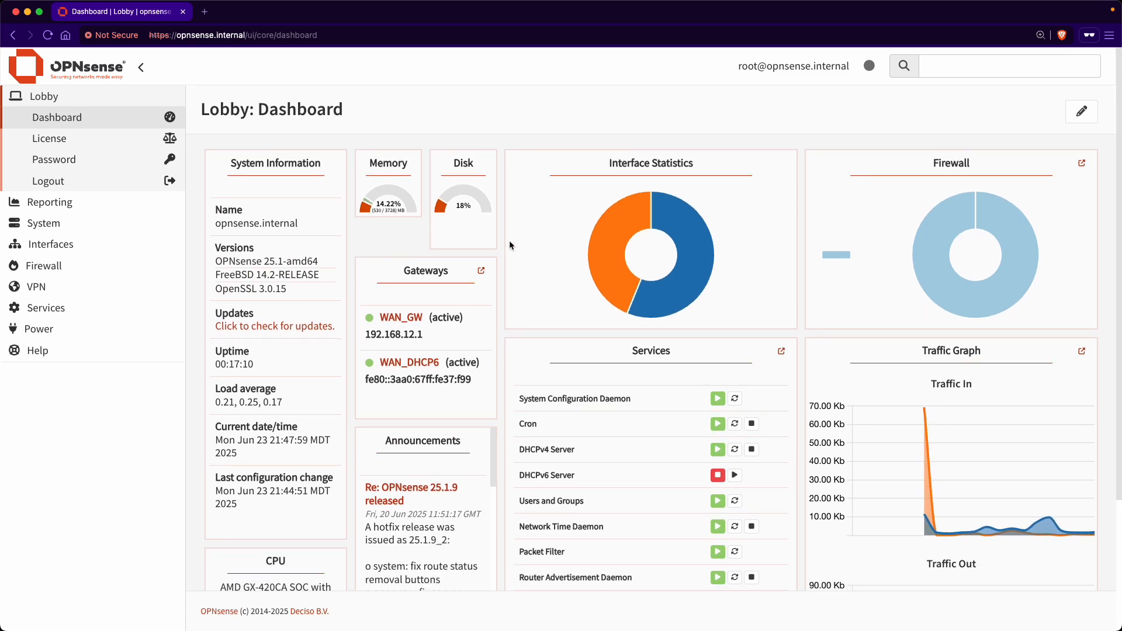
{"action": "scroll", "coordinate": [485, 280], "scroll_direction": "down", "scroll_amount": 2}
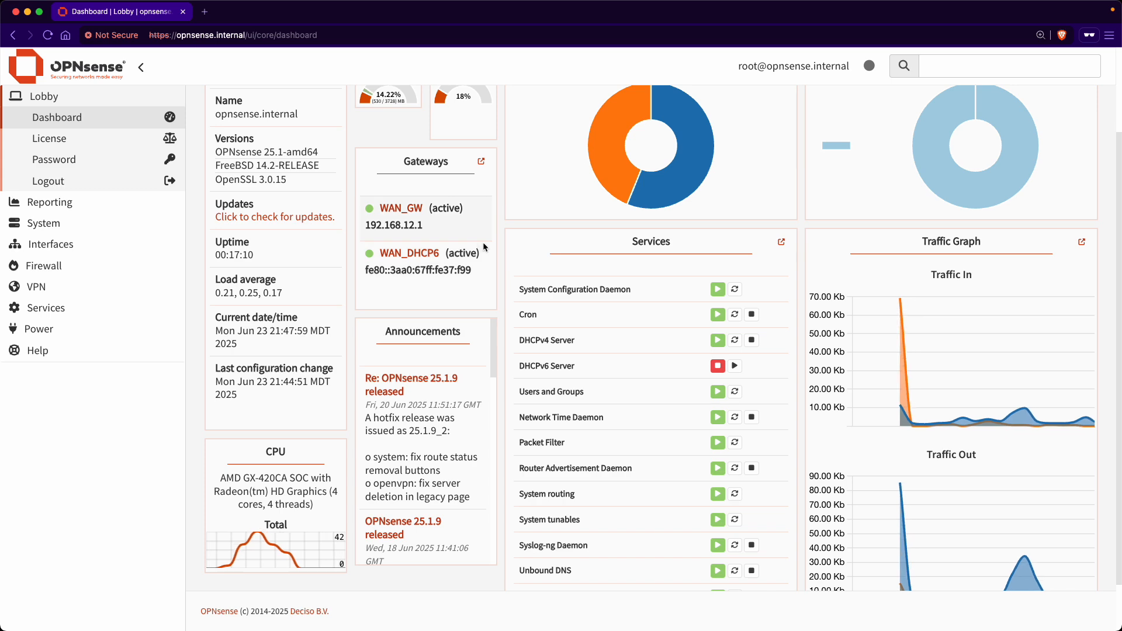
{"action": "scroll", "coordinate": [479, 318], "scroll_direction": "down", "scroll_amount": 1}
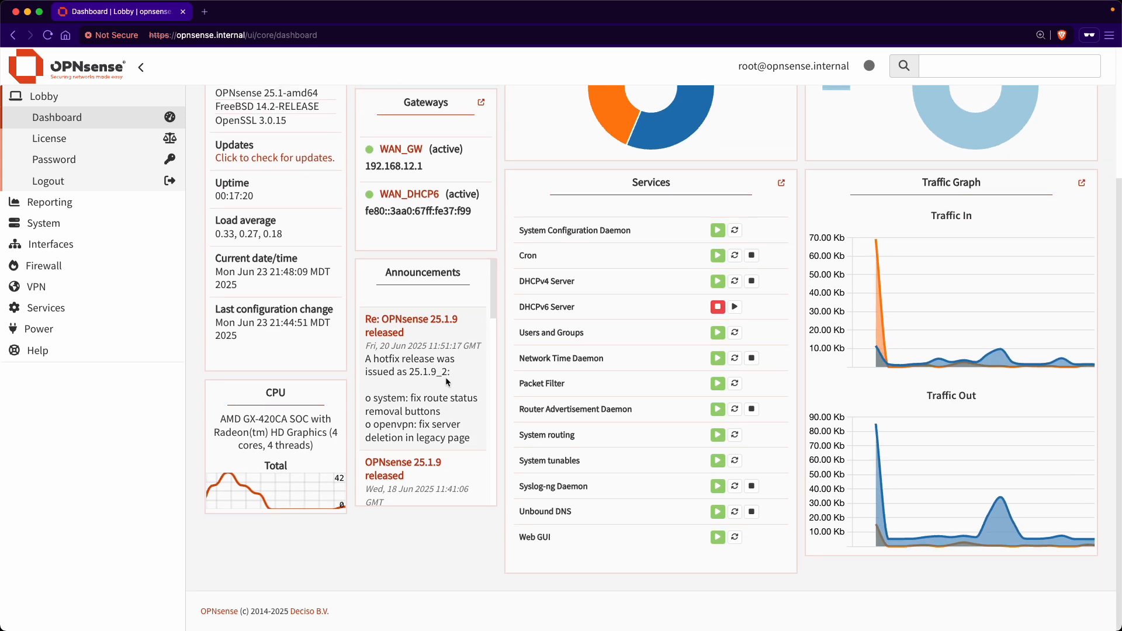
{"action": "scroll", "coordinate": [445, 377], "scroll_direction": "down", "scroll_amount": 8}
{"action": "scroll", "coordinate": [446, 383], "scroll_direction": "up", "scroll_amount": 10}
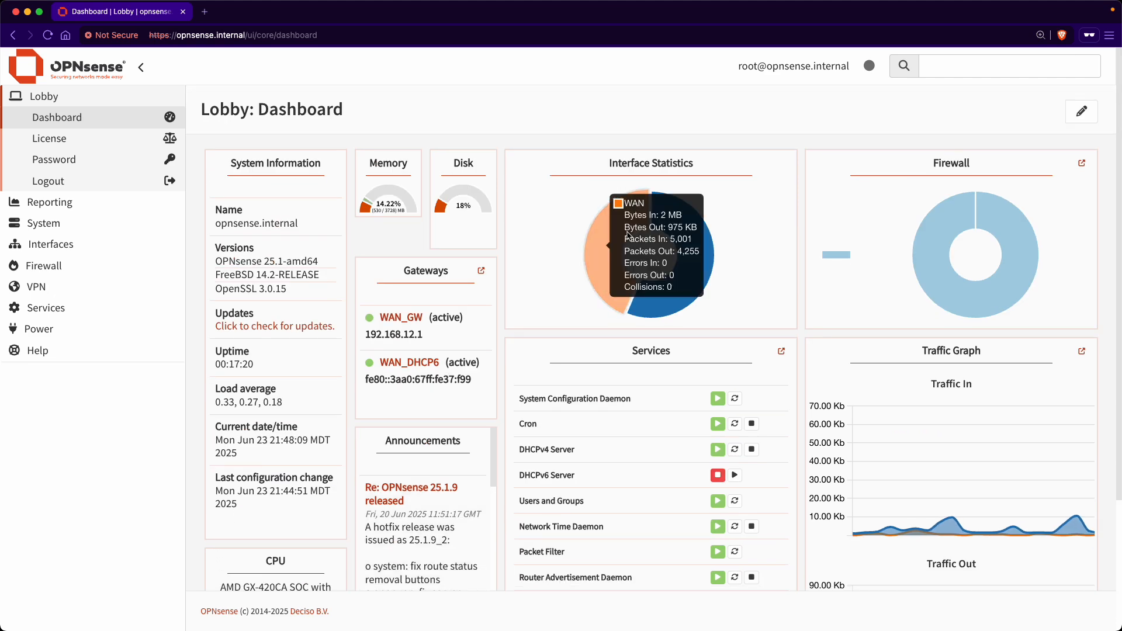
{"action": "scroll", "coordinate": [643, 175], "scroll_direction": "down", "scroll_amount": 1}
{"action": "scroll", "coordinate": [965, 232], "scroll_direction": "down", "scroll_amount": 2}
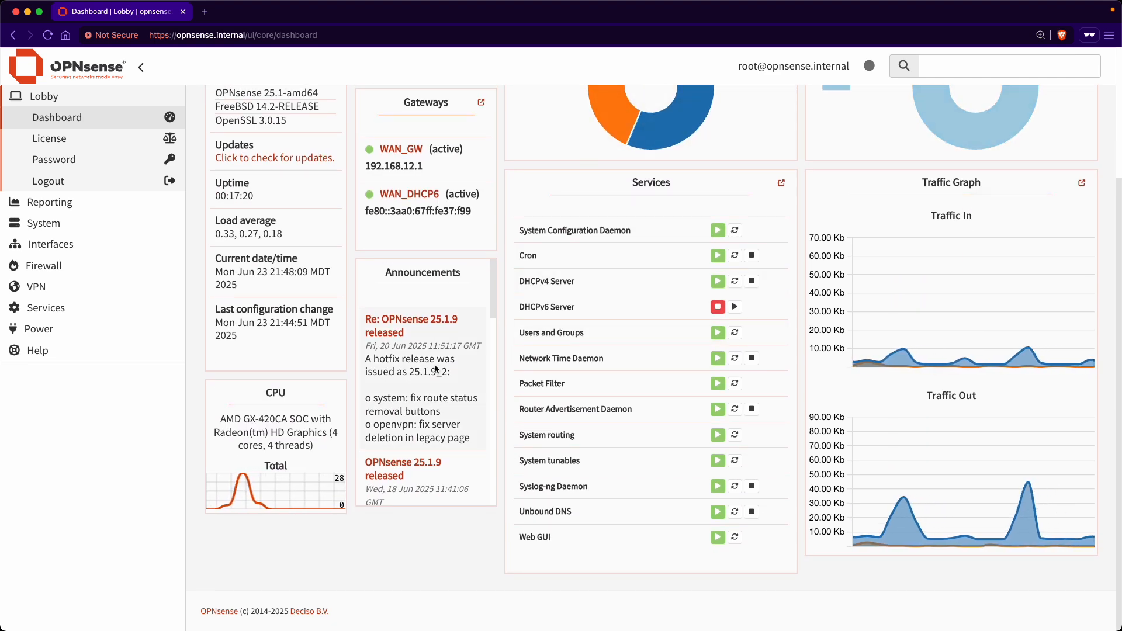
{"action": "scroll", "coordinate": [450, 359], "scroll_direction": "down", "scroll_amount": 2}
{"action": "scroll", "coordinate": [458, 363], "scroll_direction": "up", "scroll_amount": 2}
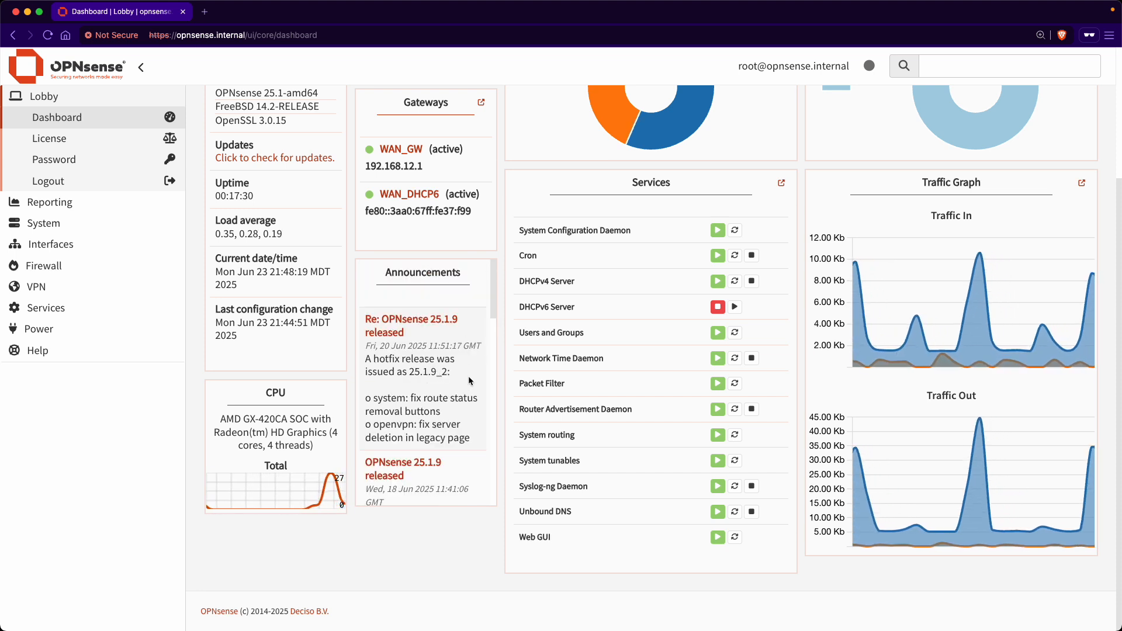
{"action": "scroll", "coordinate": [286, 345], "scroll_direction": "up", "scroll_amount": 3}
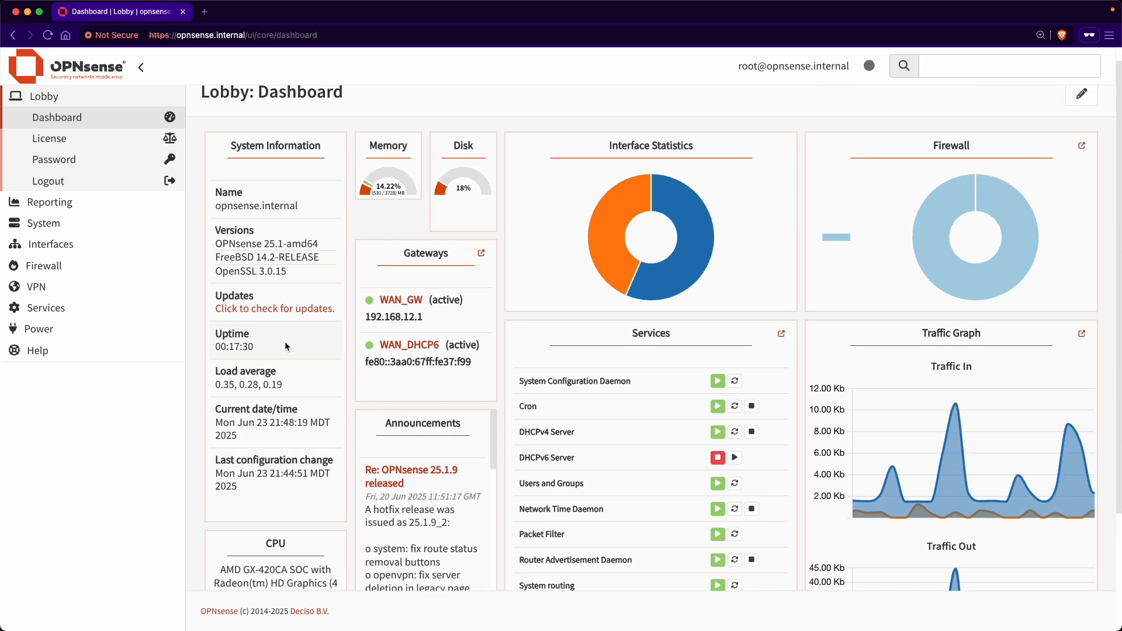
{"action": "left_click", "coordinate": [323, 314]}
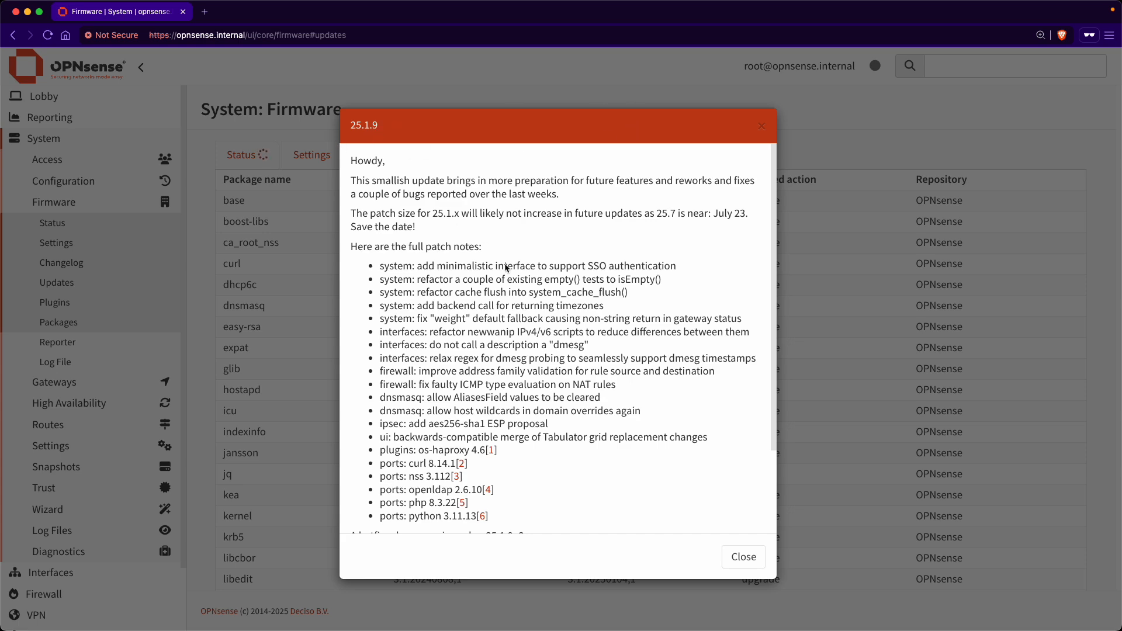
Step: Scroll through the 25.1.9 patch notes and close them to reveal the package upgrade list
{"action": "scroll", "coordinate": [506, 267], "scroll_direction": "down", "scroll_amount": 5}
{"action": "scroll", "coordinate": [519, 325], "scroll_direction": "up", "scroll_amount": 5}
{"action": "scroll", "coordinate": [520, 326], "scroll_direction": "down", "scroll_amount": 4}
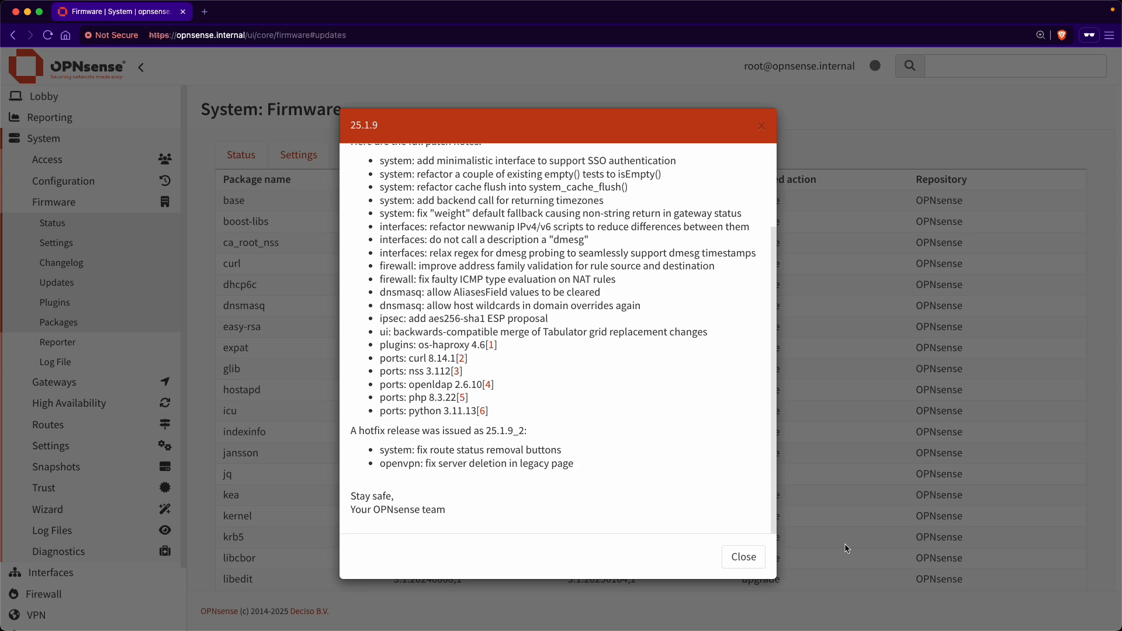
{"action": "left_click", "coordinate": [748, 560]}
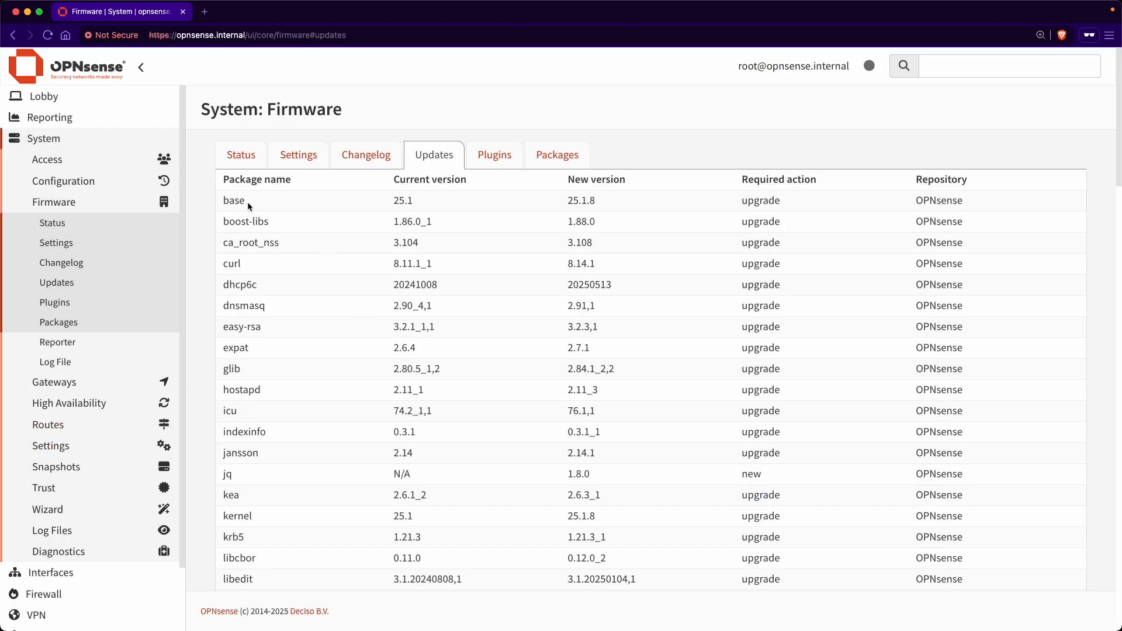
{"action": "scroll", "coordinate": [228, 436], "scroll_direction": "down", "scroll_amount": 10}
{"action": "scroll", "coordinate": [228, 435], "scroll_direction": "down", "scroll_amount": 2}
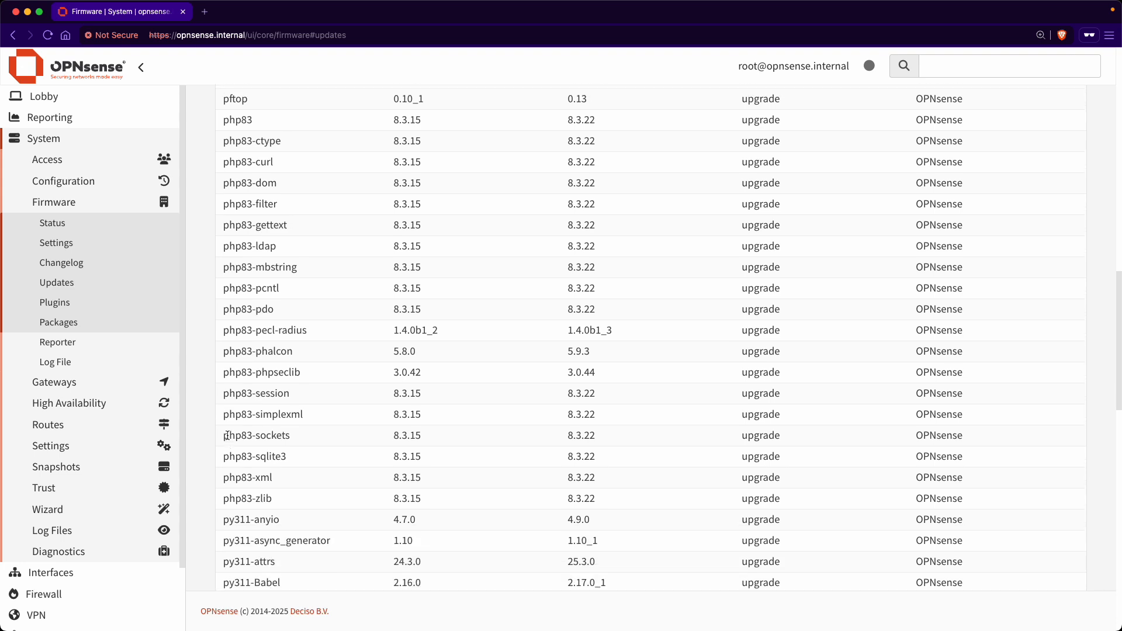
{"action": "scroll", "coordinate": [228, 436], "scroll_direction": "up", "scroll_amount": 15}
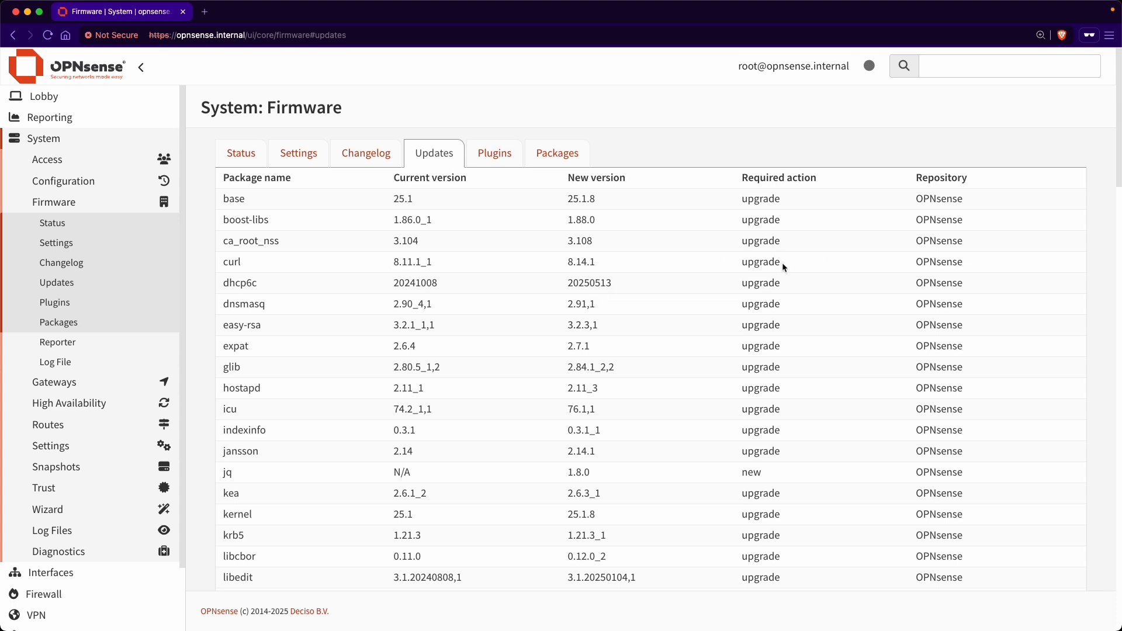
{"action": "scroll", "coordinate": [782, 264], "scroll_direction": "down", "scroll_amount": 3}
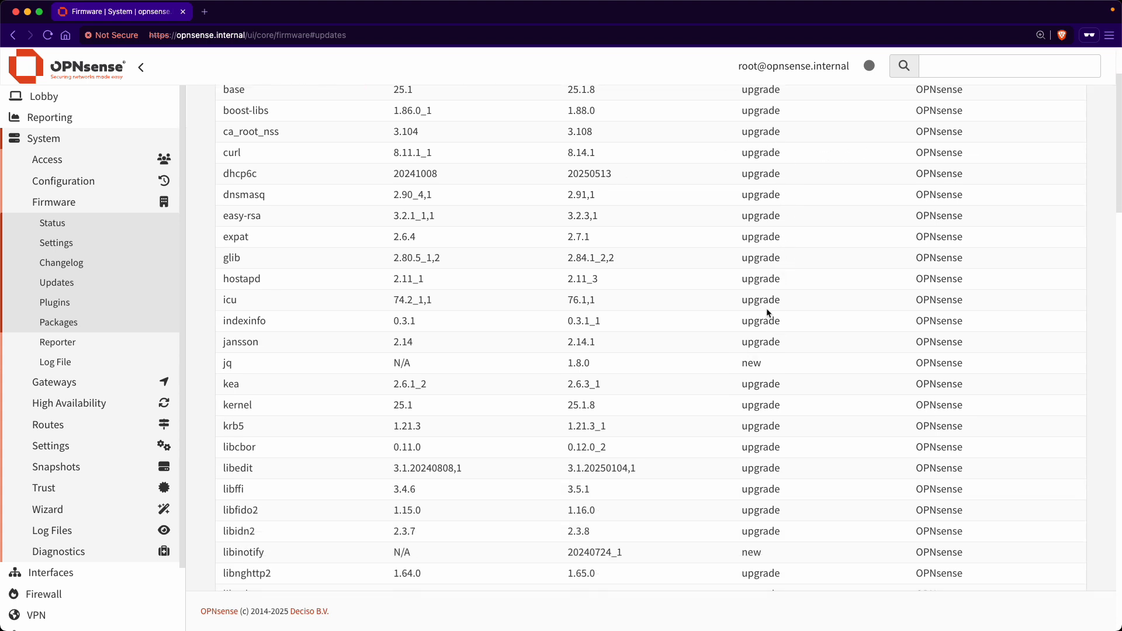
{"action": "scroll", "coordinate": [768, 313], "scroll_direction": "up", "scroll_amount": 2}
{"action": "scroll", "coordinate": [768, 313], "scroll_direction": "down", "scroll_amount": 2}
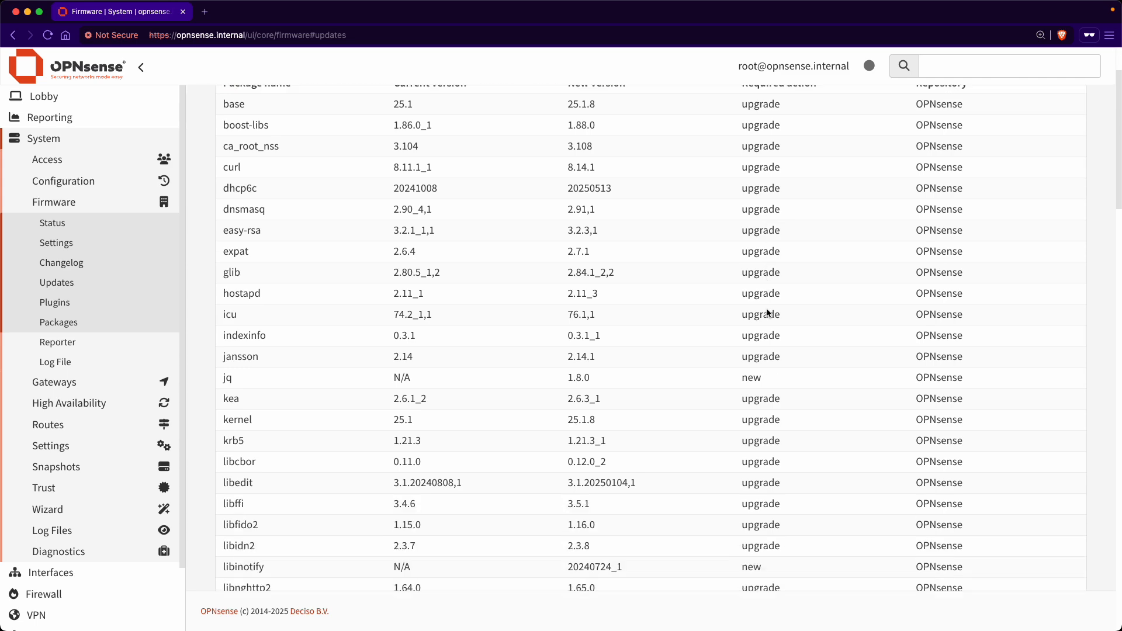
{"action": "scroll", "coordinate": [767, 333], "scroll_direction": "down", "scroll_amount": 10}
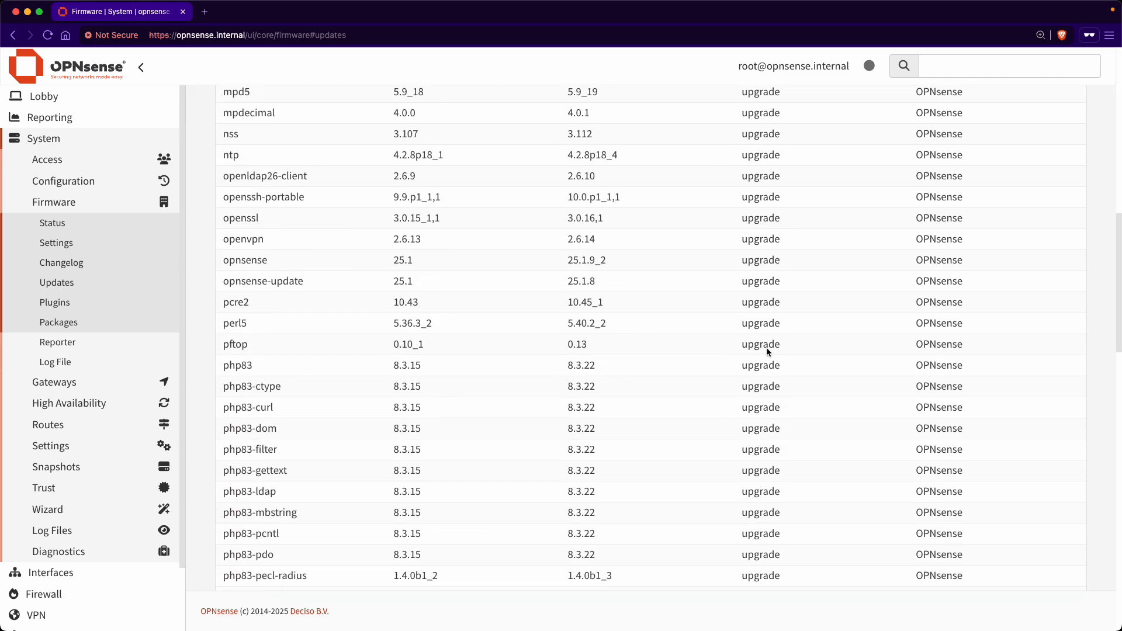
{"action": "scroll", "coordinate": [766, 347], "scroll_direction": "down", "scroll_amount": 15}
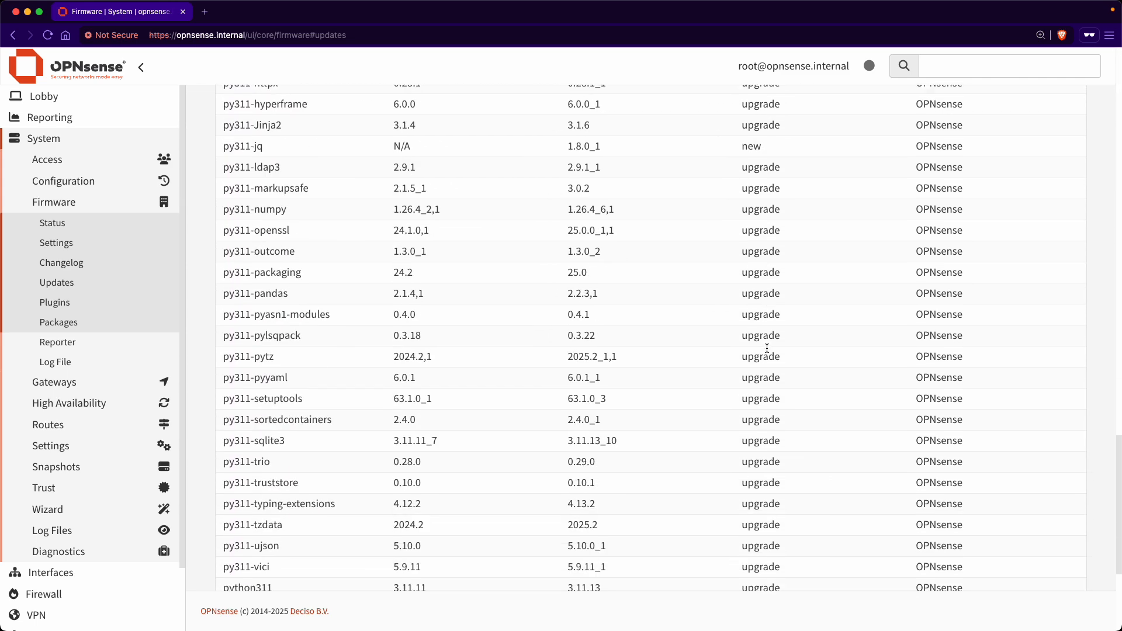
{"action": "scroll", "coordinate": [767, 348], "scroll_direction": "down", "scroll_amount": 5}
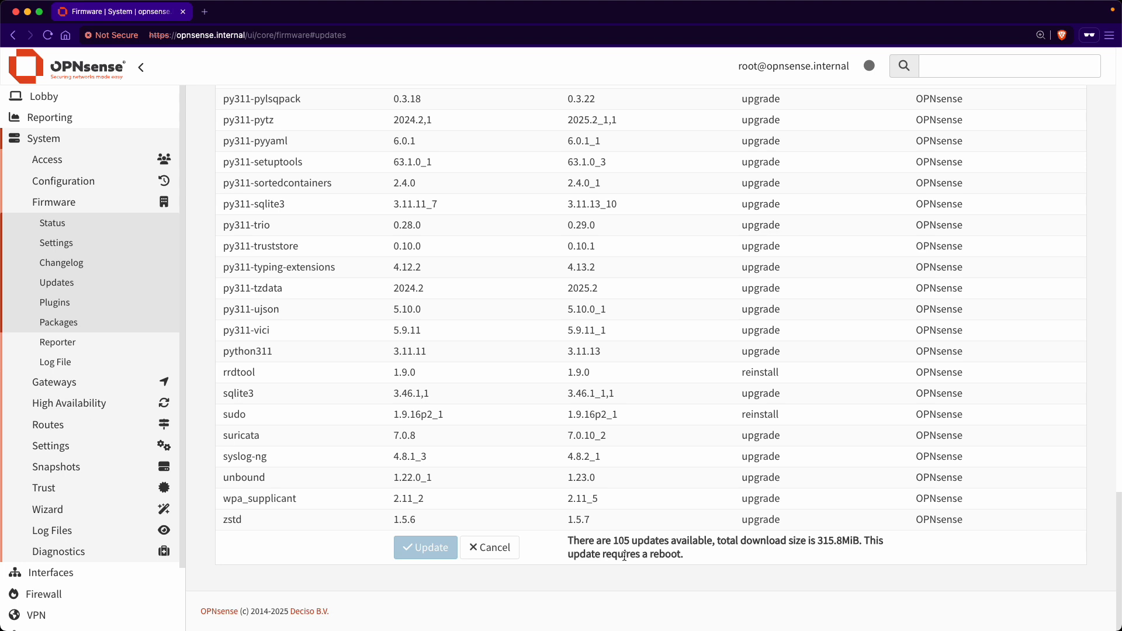
Step: Install all 105 available firmware updates and accept the required reboot of the firewall
{"action": "double_click", "coordinate": [667, 556]}
{"action": "left_click", "coordinate": [700, 558]}
{"action": "left_click", "coordinate": [440, 559]}
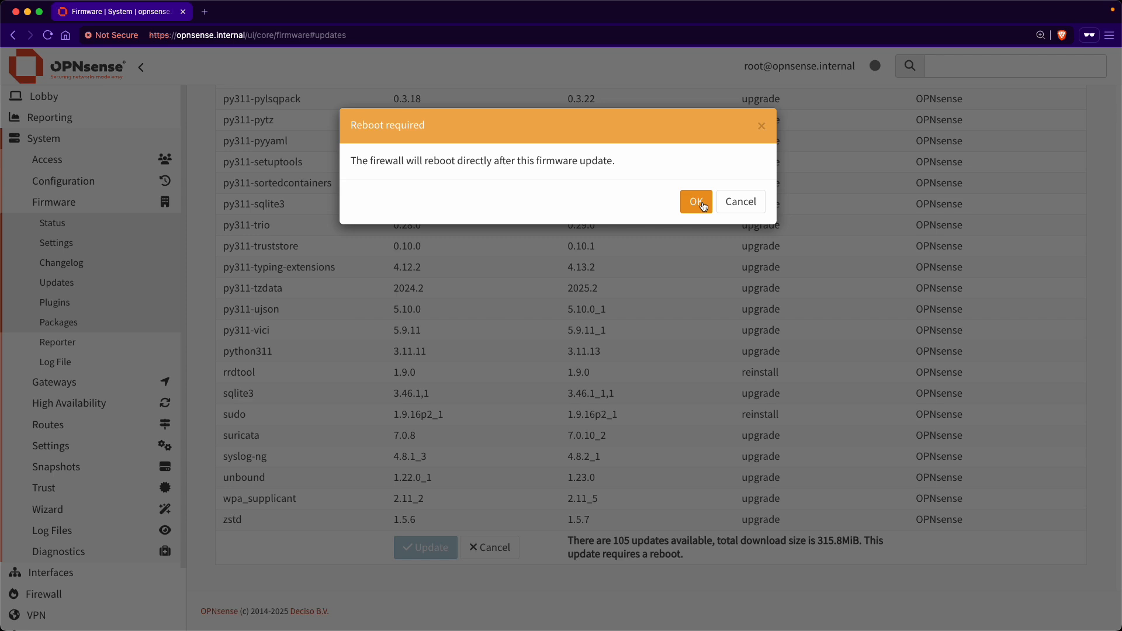
{"action": "left_click", "coordinate": [701, 202]}
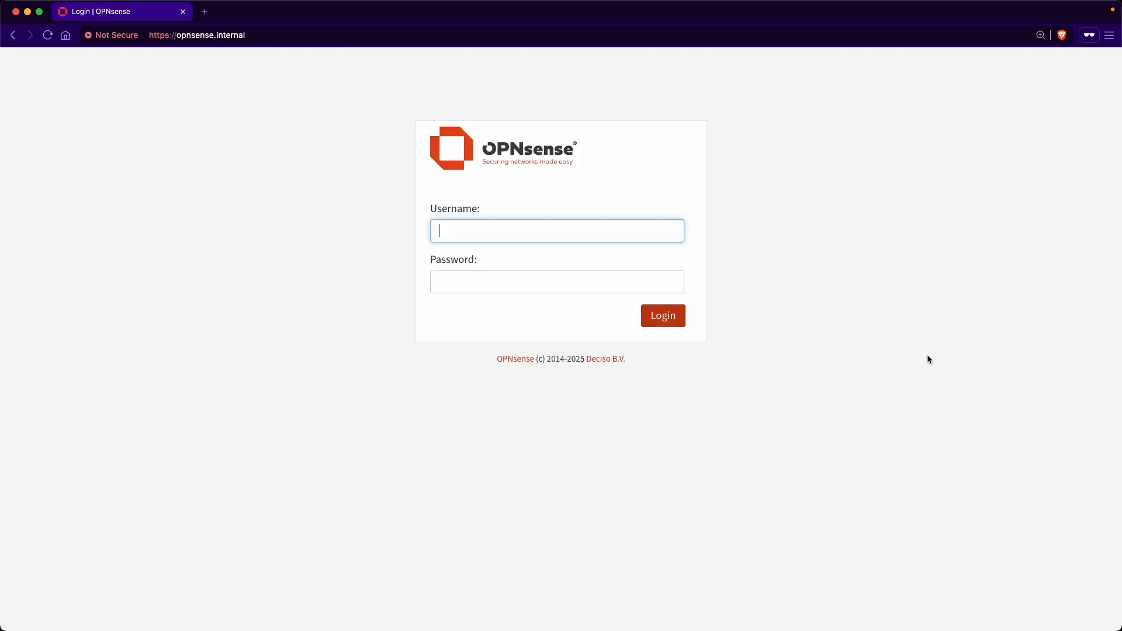
Step: Log back in as root with the account password and start a fresh firmware update check
{"action": "type", "text": "root"}
{"action": "key", "text": "Tab"}
{"action": "type", "text": "•••"}
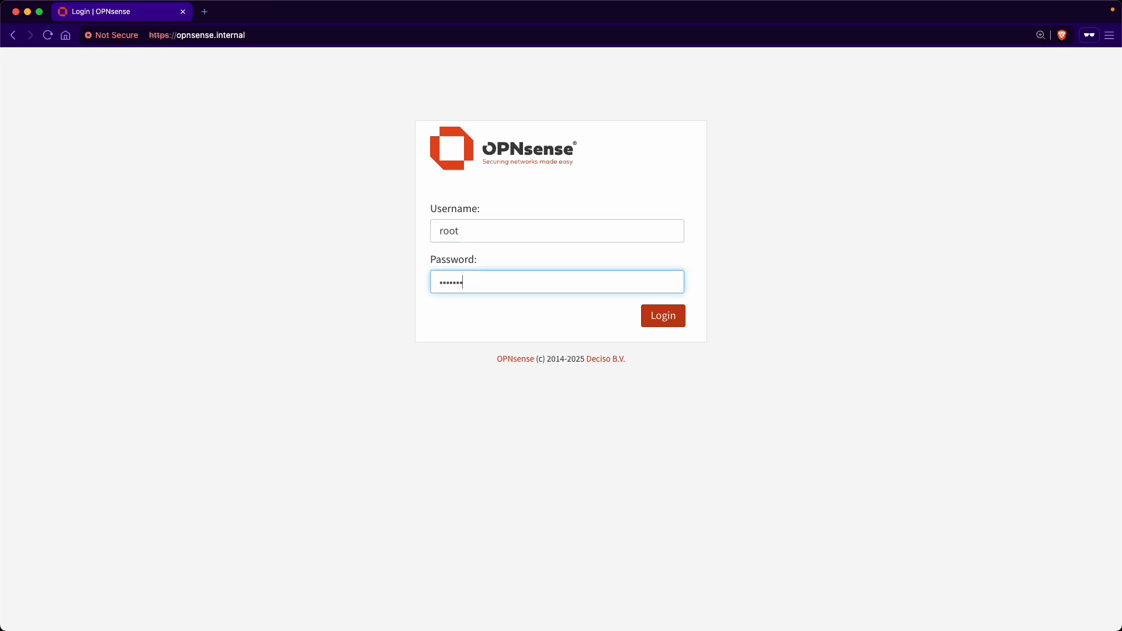
{"action": "type", "text": "••••••"}
{"action": "key", "text": "Return"}
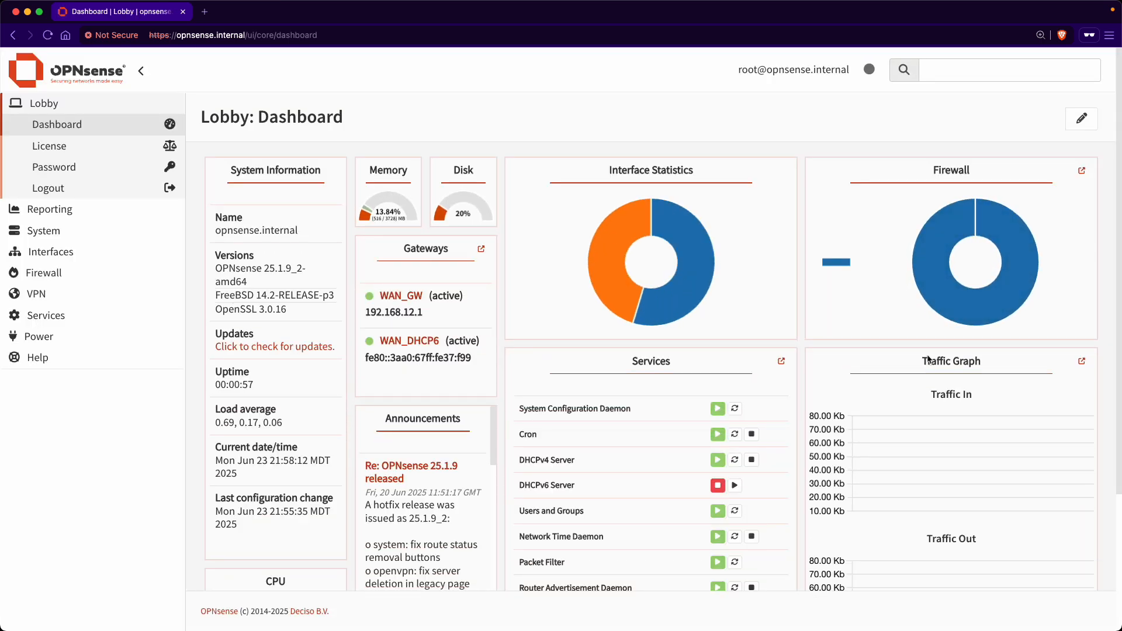
{"action": "left_click", "coordinate": [268, 347]}
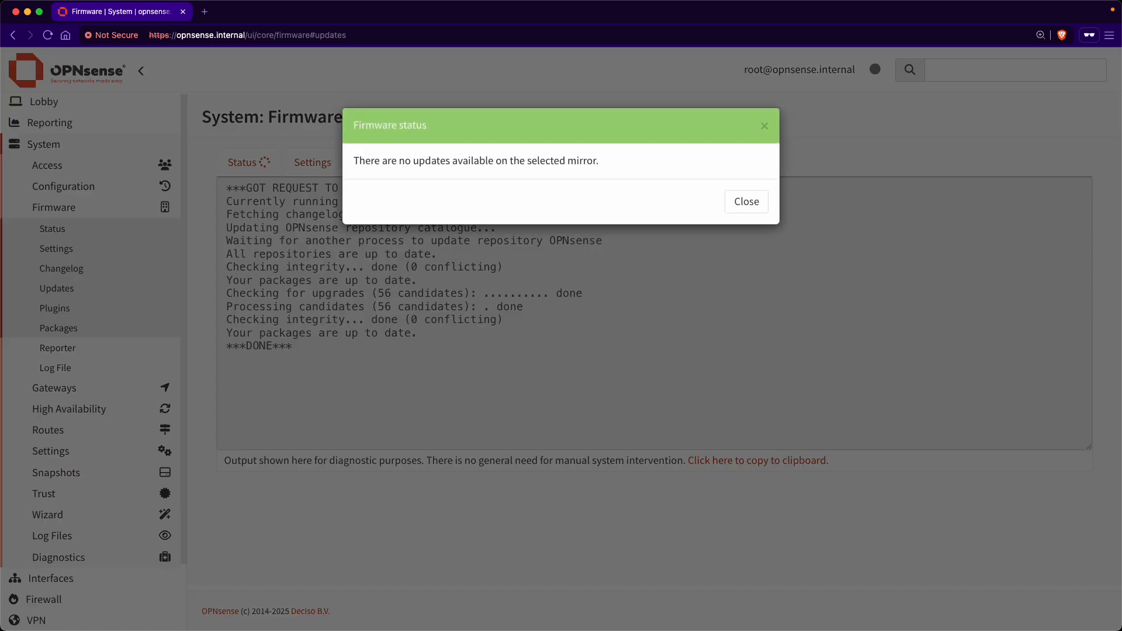
Step: Dismiss the no-updates firmware notice and go back to the Lobby dashboard
{"action": "left_click", "coordinate": [751, 206]}
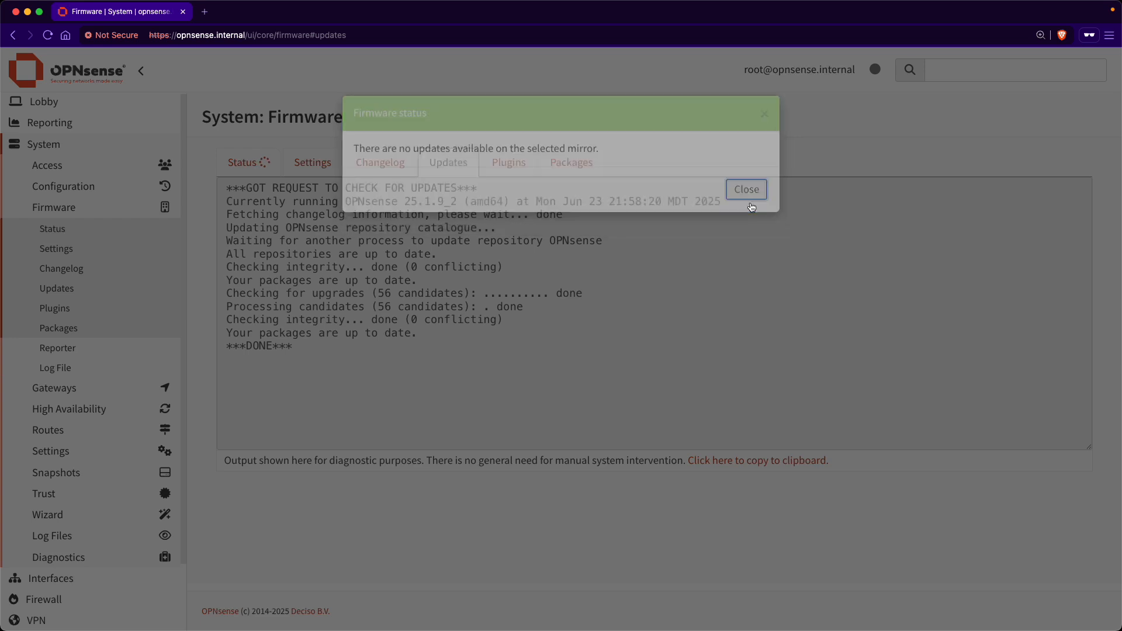
{"action": "left_click", "coordinate": [92, 70]}
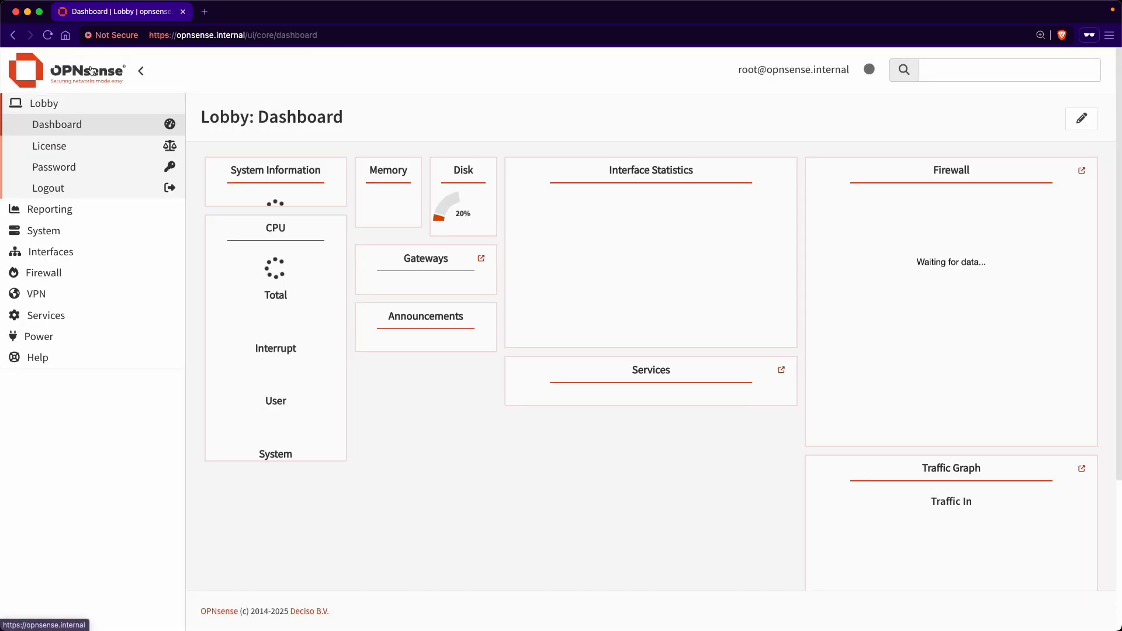